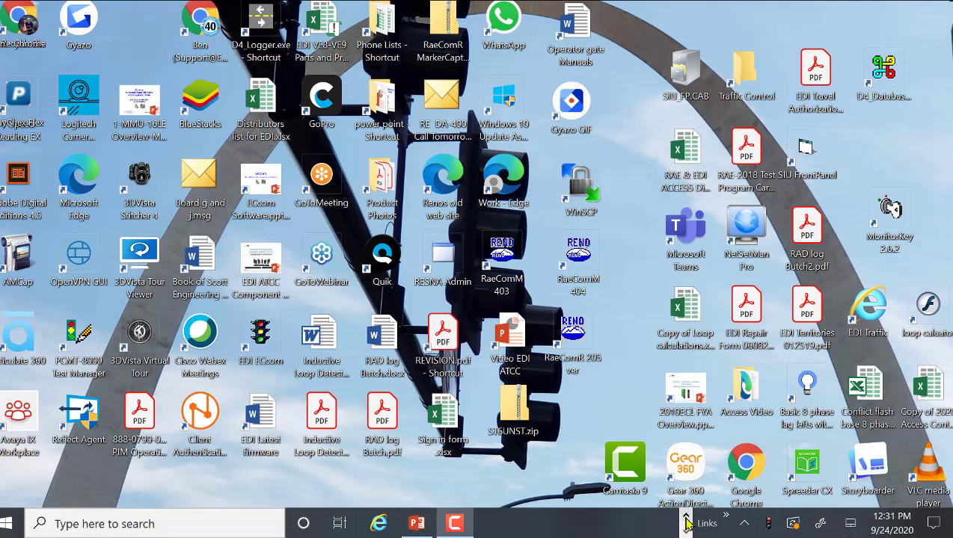
{"action": "left_click", "coordinate": [376, 526]}
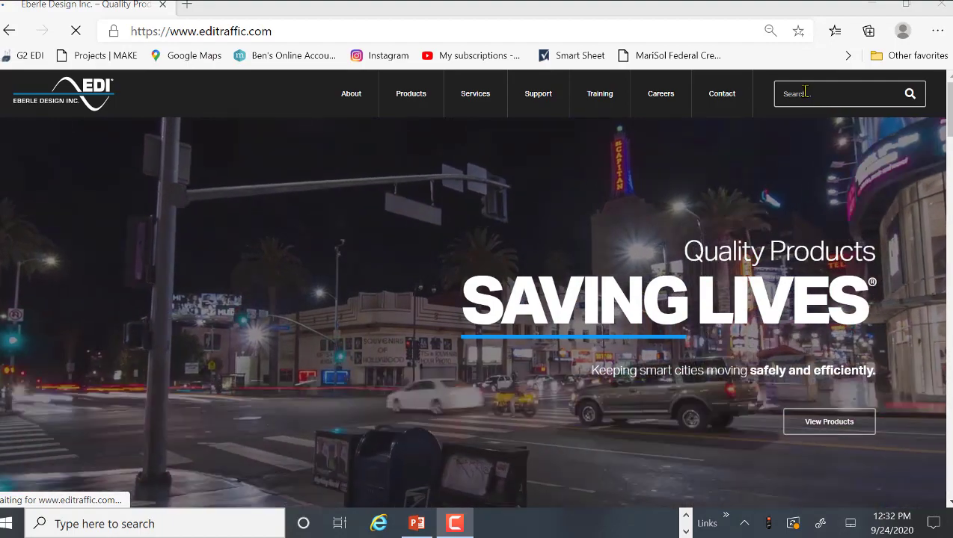
{"action": "left_click", "coordinate": [805, 93]}
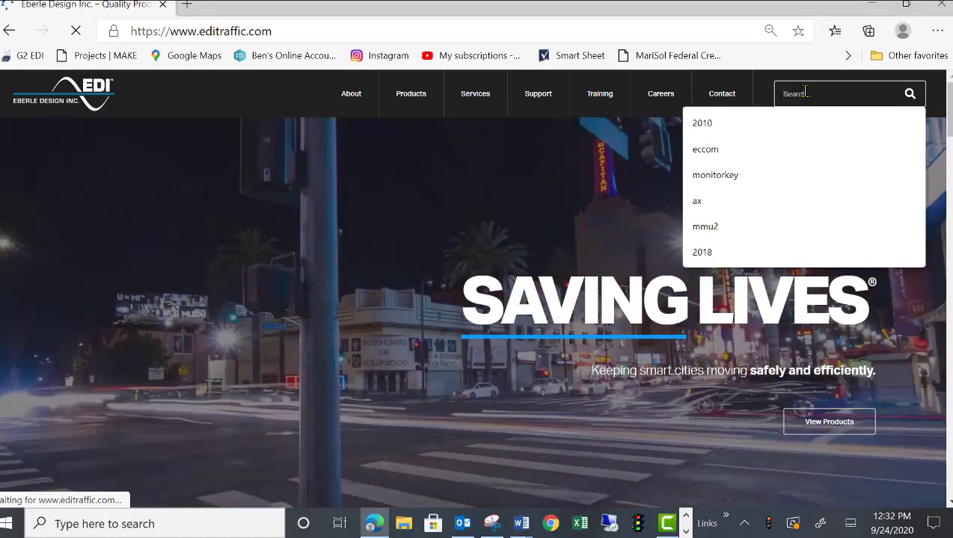
{"action": "type", "text": "eccom"}
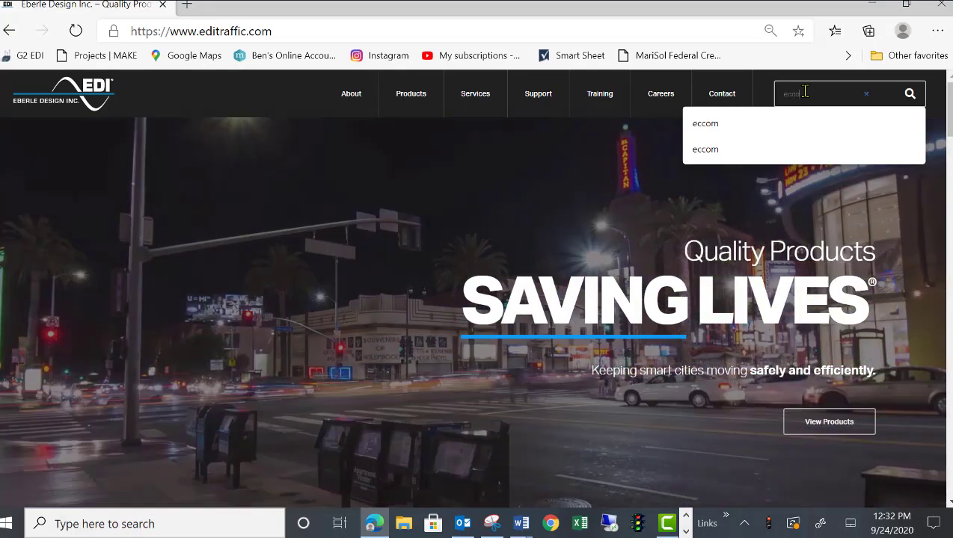
{"action": "key", "text": "Return"}
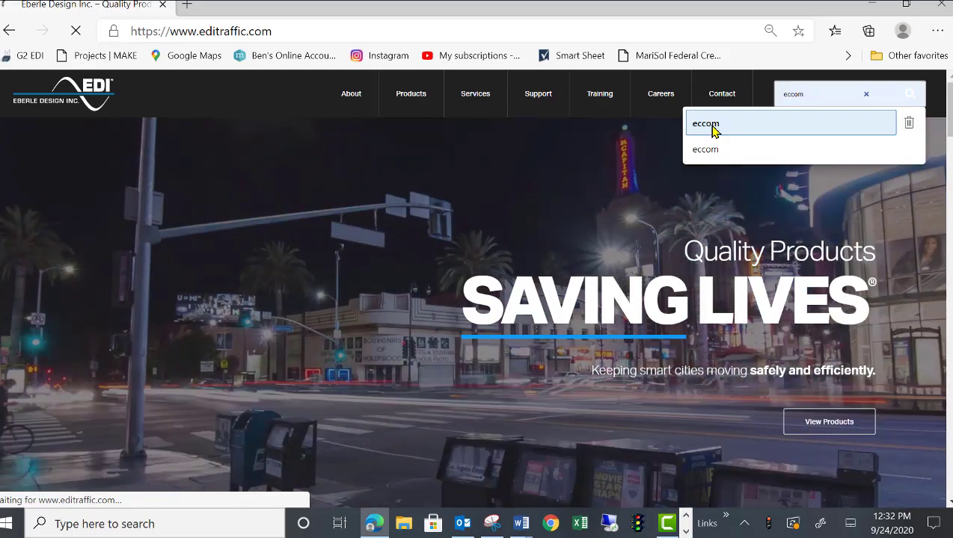
{"action": "left_click", "coordinate": [712, 131]}
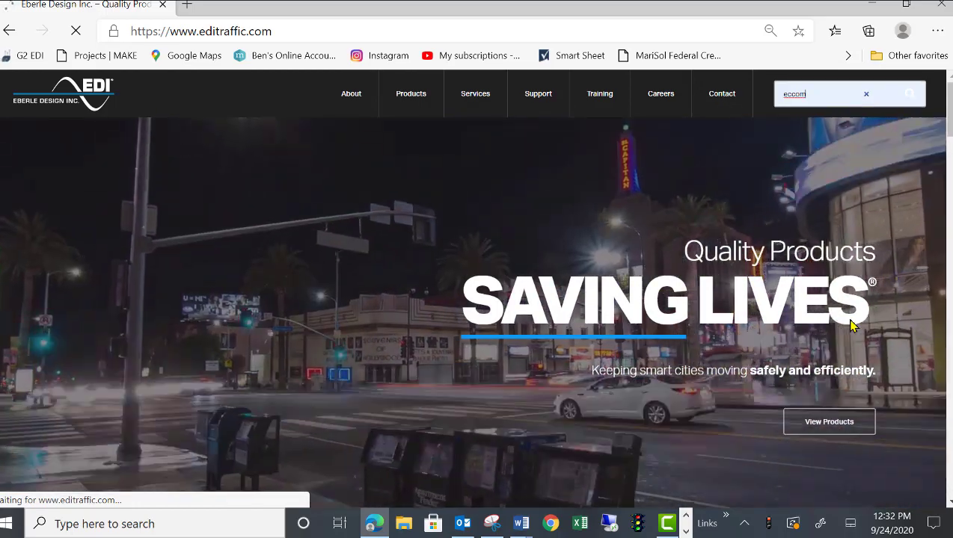
{"action": "mouse_move", "coordinate": [395, 96]}
{"action": "left_click", "coordinate": [389, 131]}
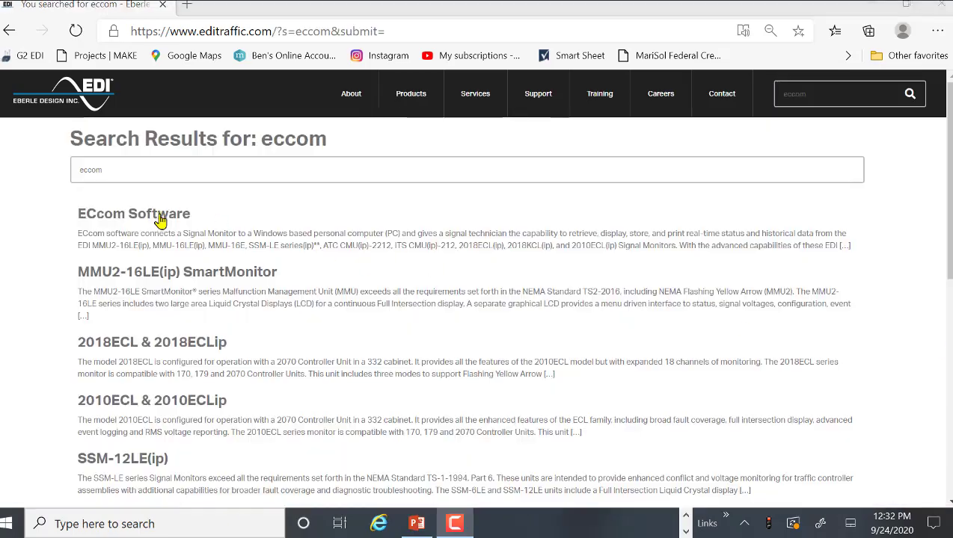
Open the ECcom Software product page, show its software download link and downloadable documents, and minimize the browser
{"action": "left_click", "coordinate": [160, 218]}
{"action": "scroll", "coordinate": [617, 312], "scroll_direction": "down", "scroll_amount": 5}
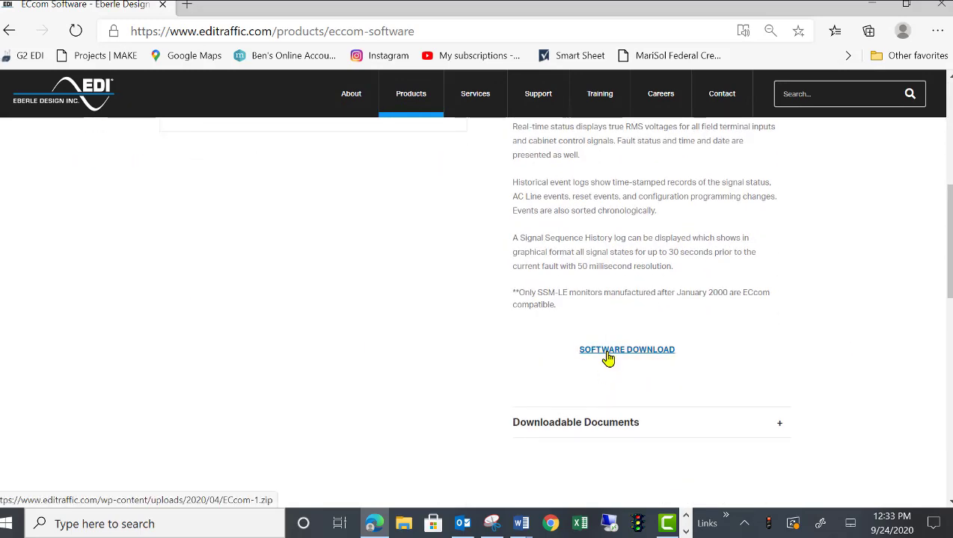
{"action": "left_click", "coordinate": [625, 424]}
{"action": "scroll", "coordinate": [653, 408], "scroll_direction": "down", "scroll_amount": 2}
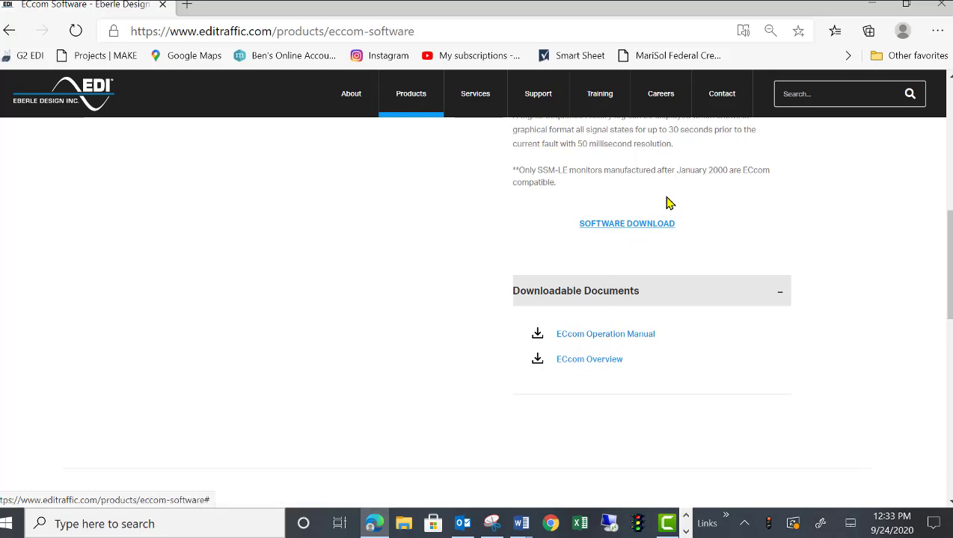
{"action": "left_click", "coordinate": [872, 7]}
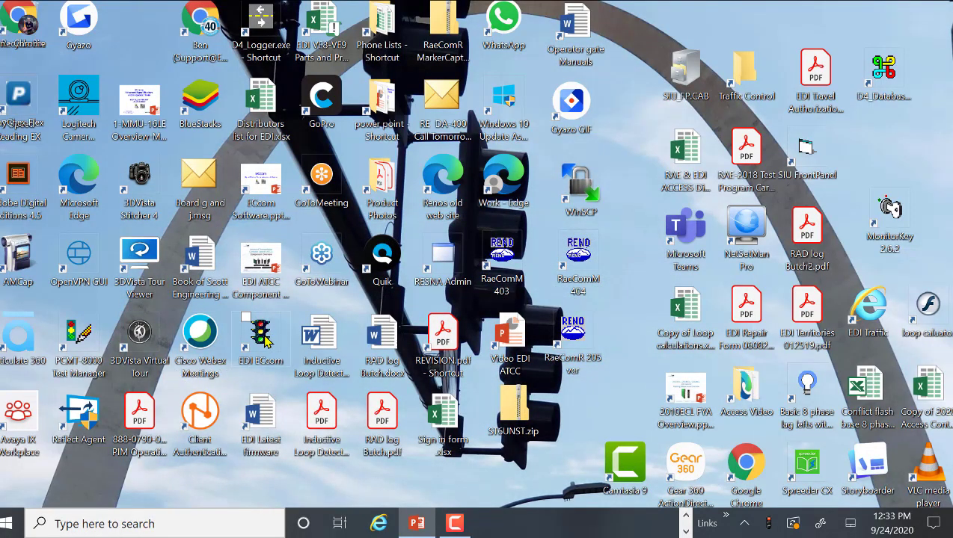
Launch EDI ECcom from the desktop and enlarge its window
{"action": "double_click", "coordinate": [264, 336]}
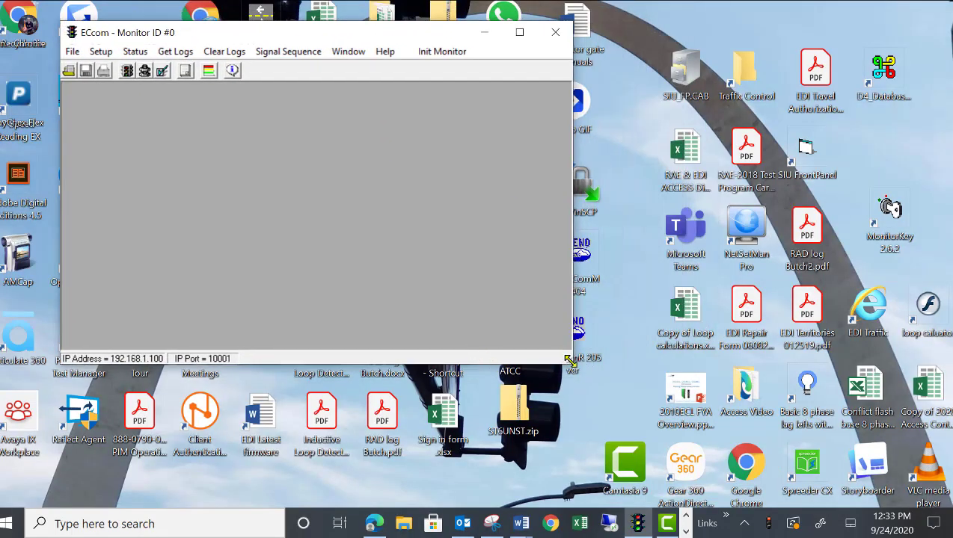
{"action": "left_click_drag", "start_coordinate": [572, 363], "coordinate": [865, 446]}
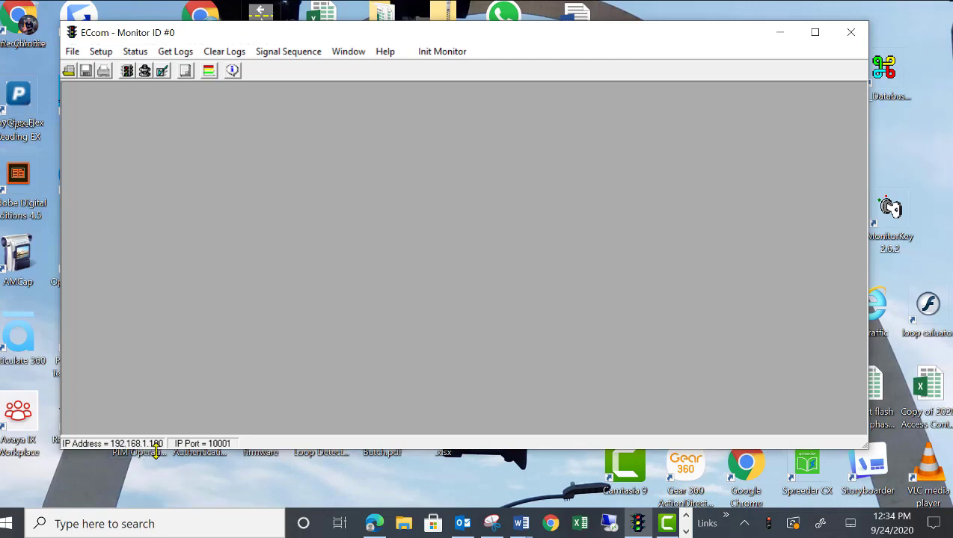
Open the communication port settings, compare the EIA-232 and LAN port options, and leave LAN selected
{"action": "mouse_move", "coordinate": [180, 448]}
{"action": "left_click", "coordinate": [100, 58]}
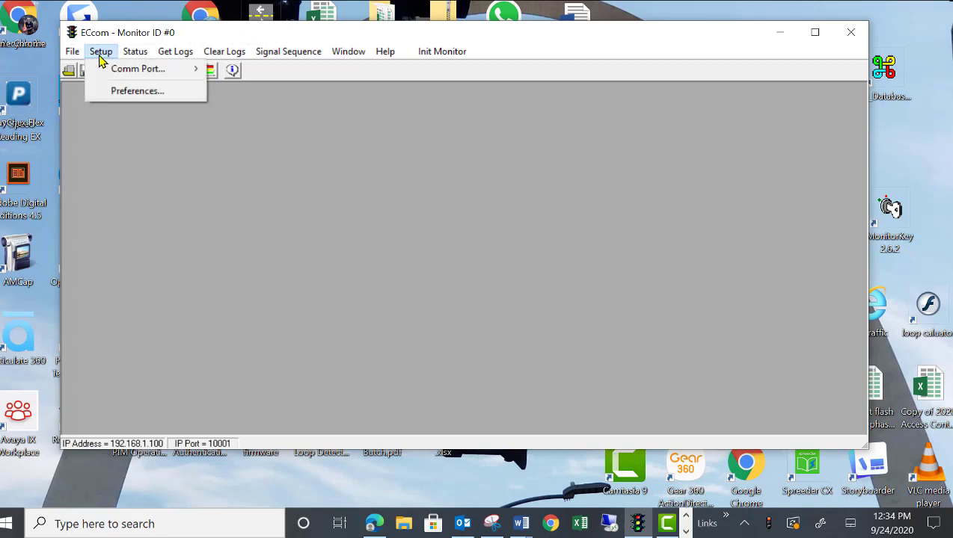
{"action": "mouse_move", "coordinate": [118, 78]}
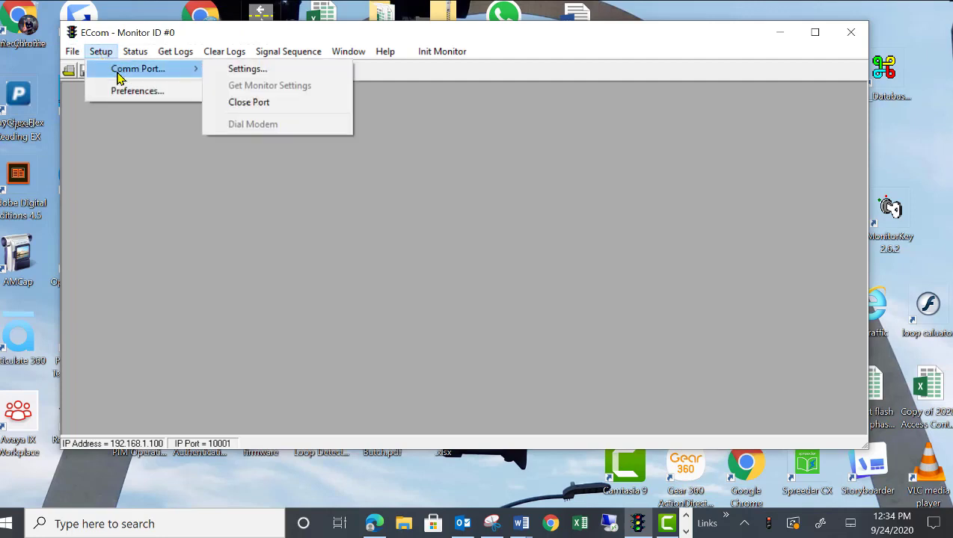
{"action": "left_click", "coordinate": [256, 73]}
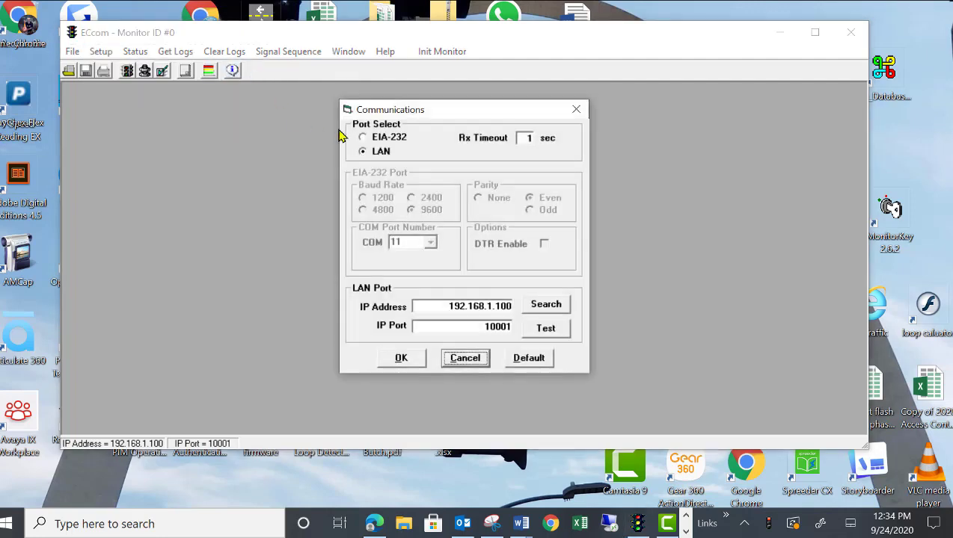
{"action": "left_click", "coordinate": [377, 139]}
{"action": "left_click", "coordinate": [378, 152]}
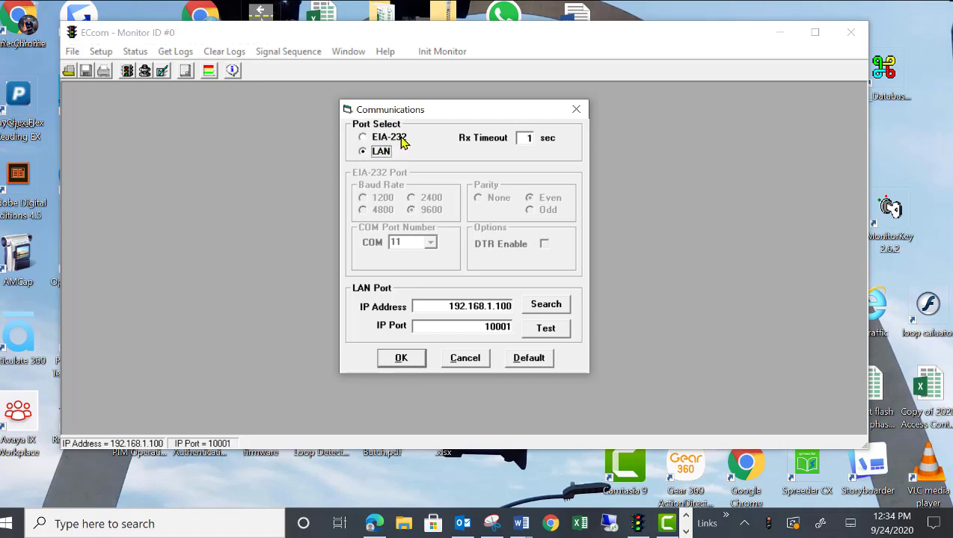
{"action": "left_click", "coordinate": [396, 142]}
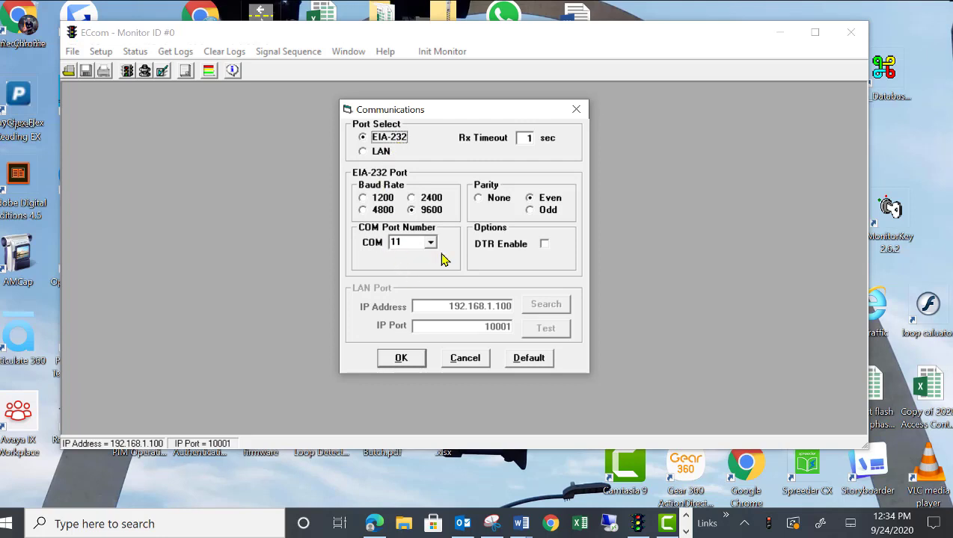
{"action": "left_click", "coordinate": [373, 153]}
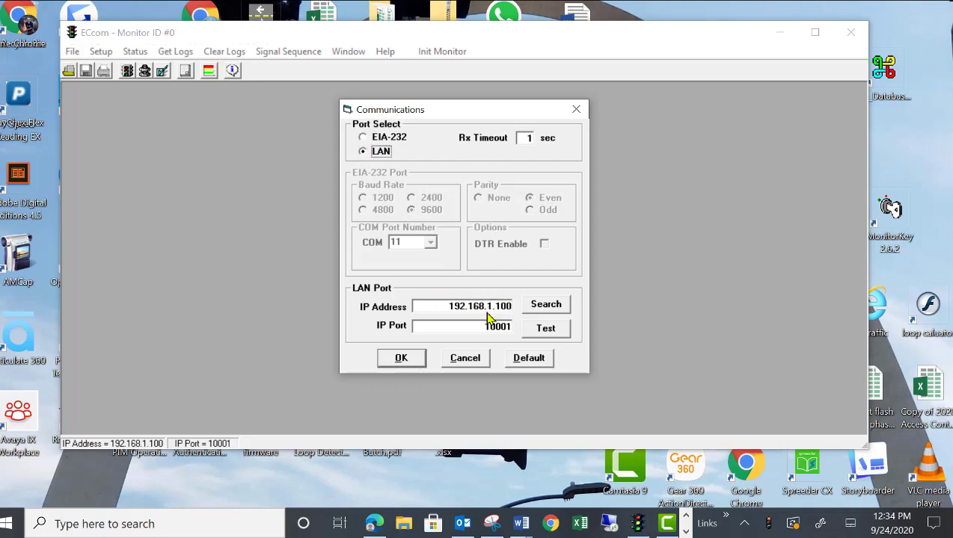
Select the monitor at 192.168.1.100 through the LAN port search, test its connection and accept the communication settings
{"action": "left_click", "coordinate": [544, 312]}
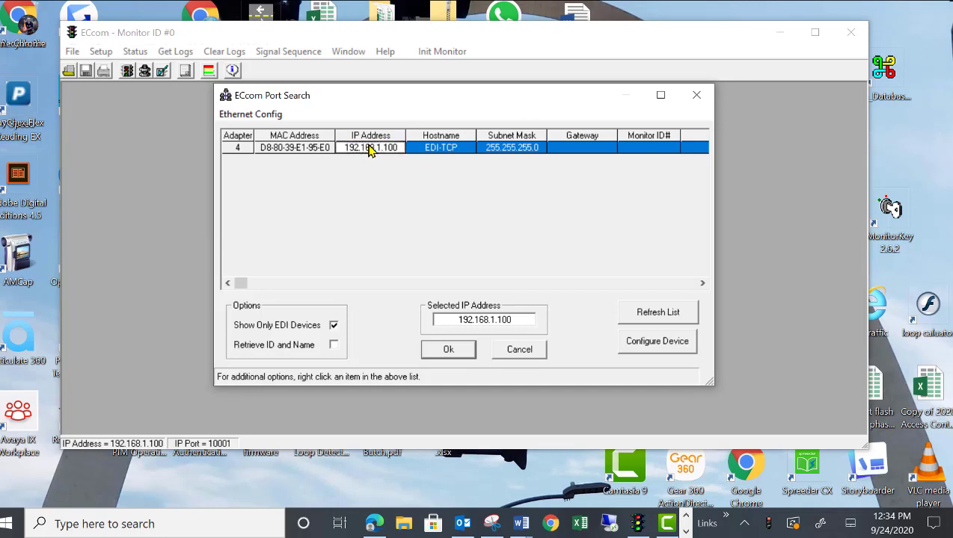
{"action": "double_click", "coordinate": [370, 148]}
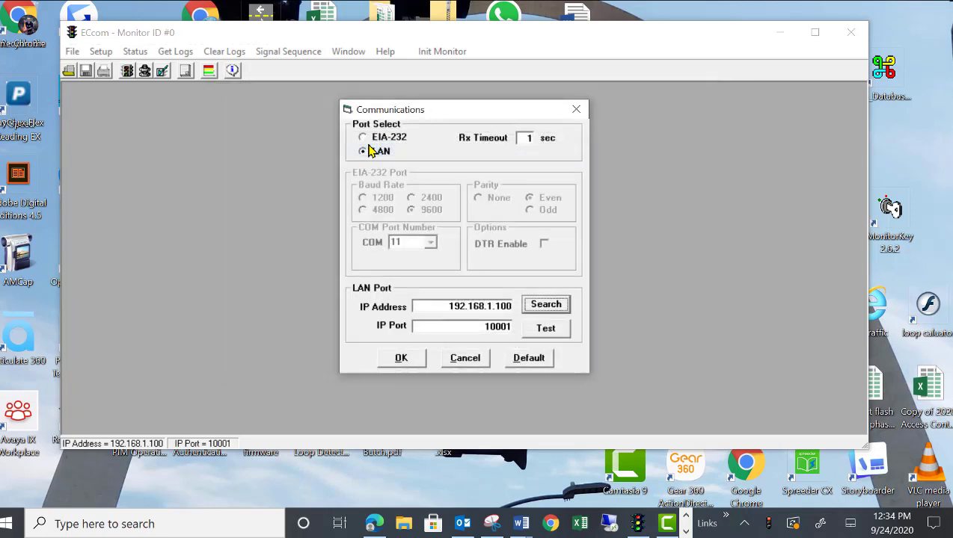
{"action": "left_click", "coordinate": [562, 329]}
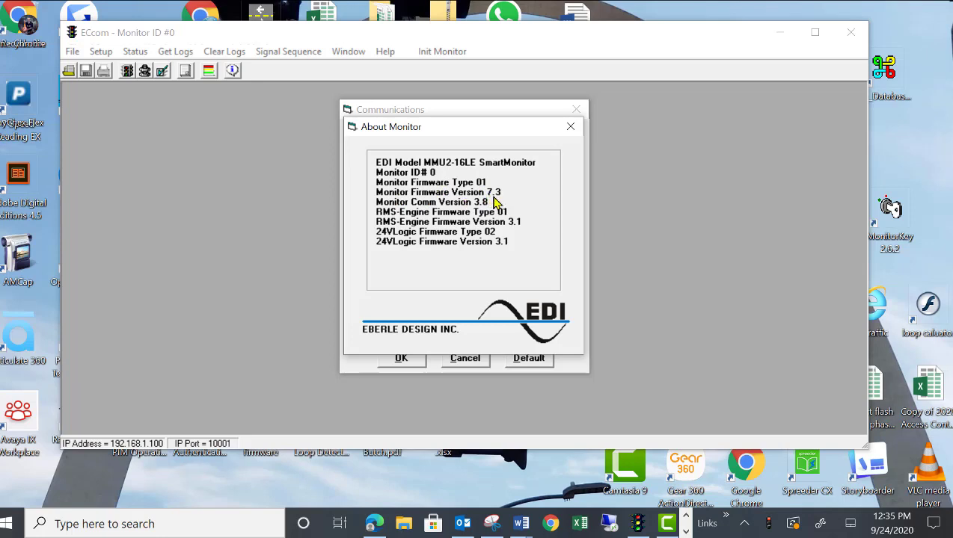
{"action": "left_click", "coordinate": [570, 126]}
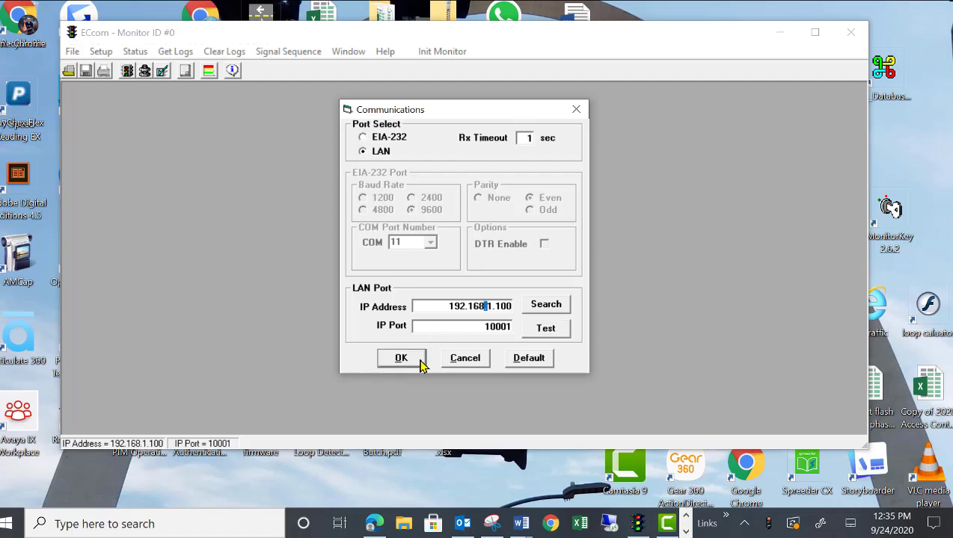
{"action": "left_click", "coordinate": [420, 365]}
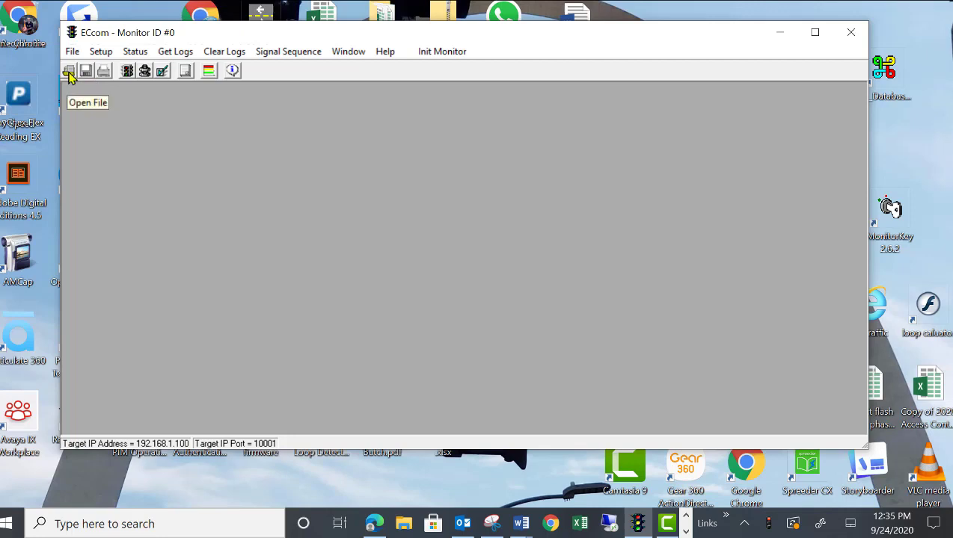
Display the current monitor status and maximize the ECcom window to show the whole status view
{"action": "left_click", "coordinate": [127, 71]}
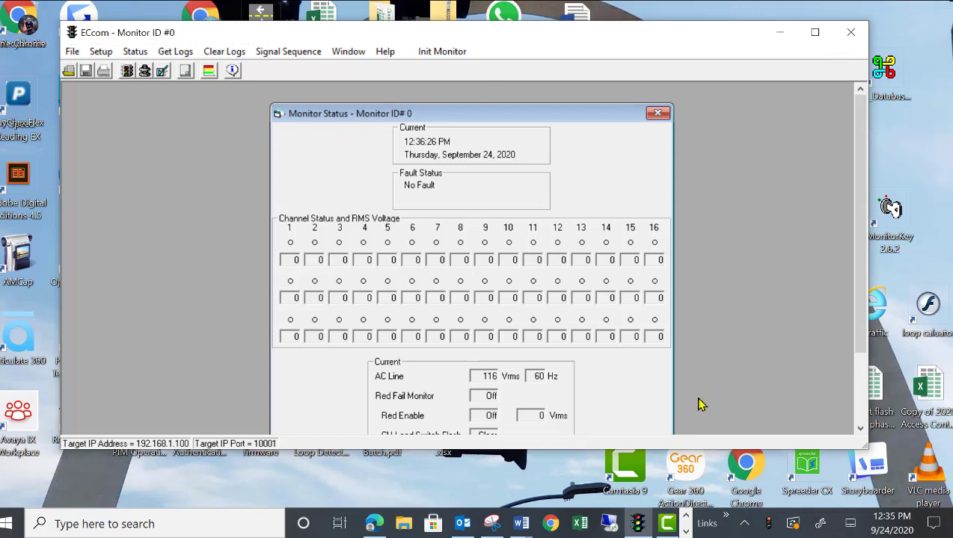
{"action": "left_click_drag", "start_coordinate": [686, 448], "coordinate": [686, 506]}
{"action": "left_click", "coordinate": [803, 32]}
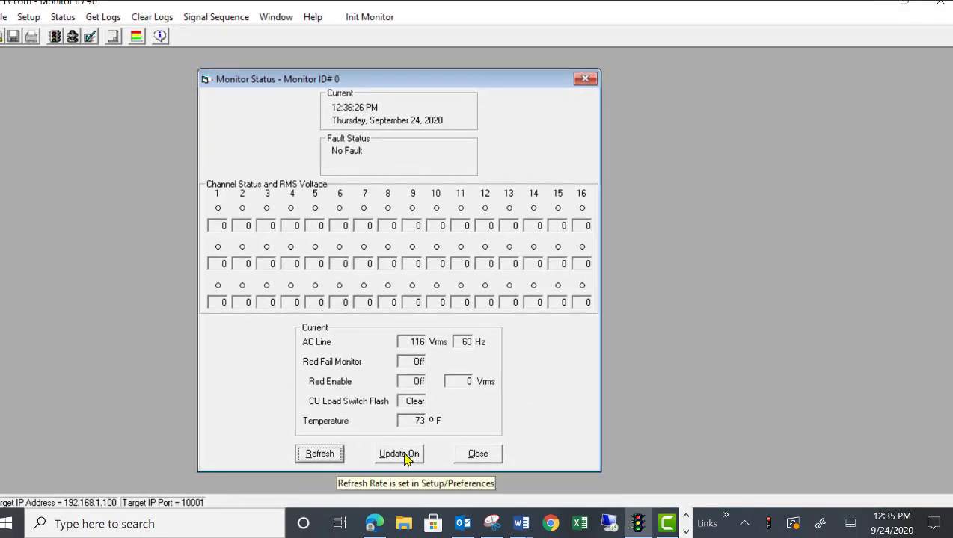
Turn automatic updating of the monitor status on and off again, and close the status view
{"action": "left_click", "coordinate": [404, 455]}
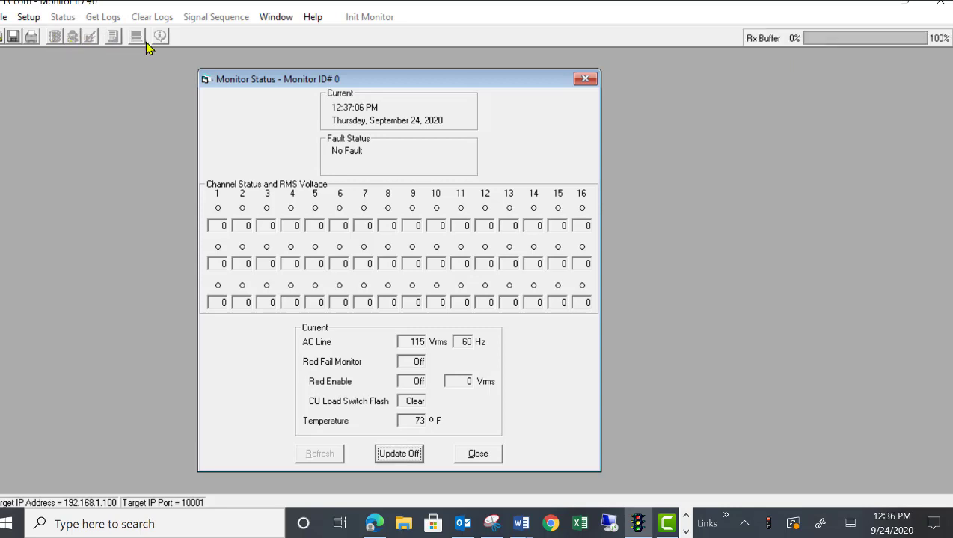
{"action": "left_click", "coordinate": [404, 455]}
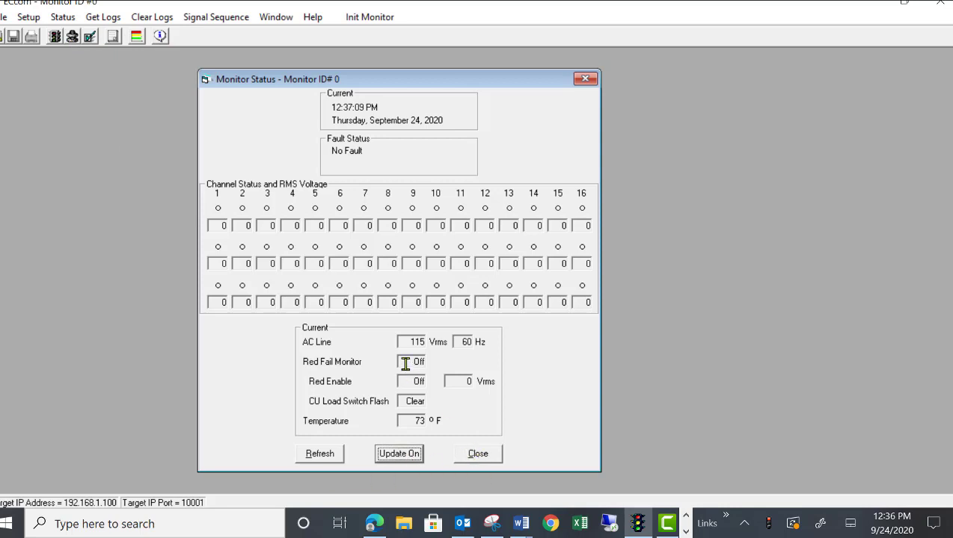
{"action": "left_click", "coordinate": [475, 455]}
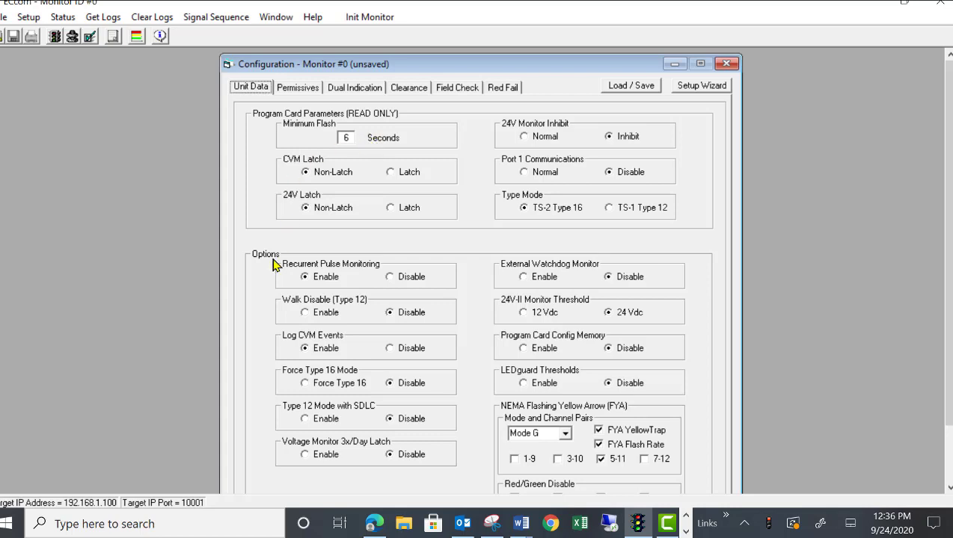
Try disabling Recurrent Pulse Monitoring in the monitor configuration's unit data and set it back to Enable
{"action": "left_click", "coordinate": [398, 280]}
{"action": "left_click_drag", "start_coordinate": [309, 277], "coordinate": [386, 276]}
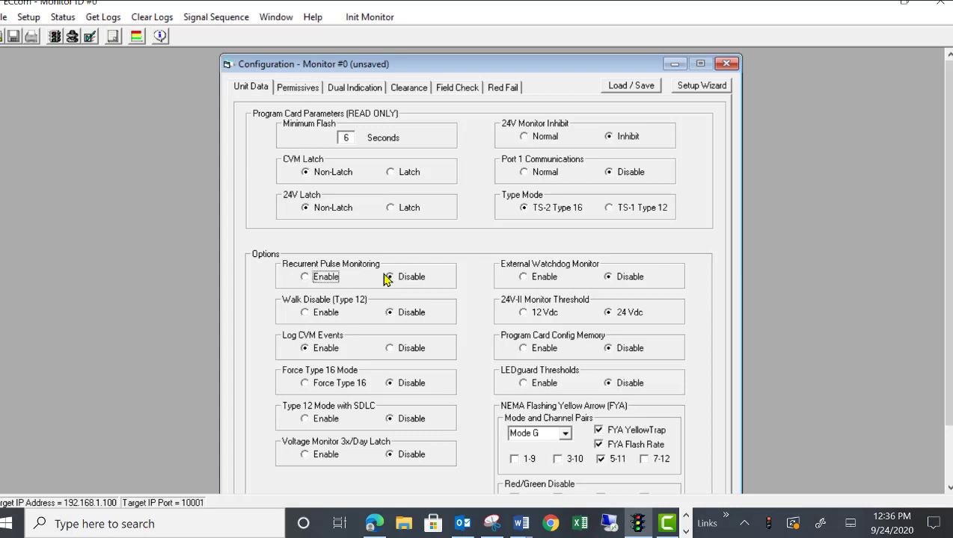
{"action": "left_click", "coordinate": [319, 280]}
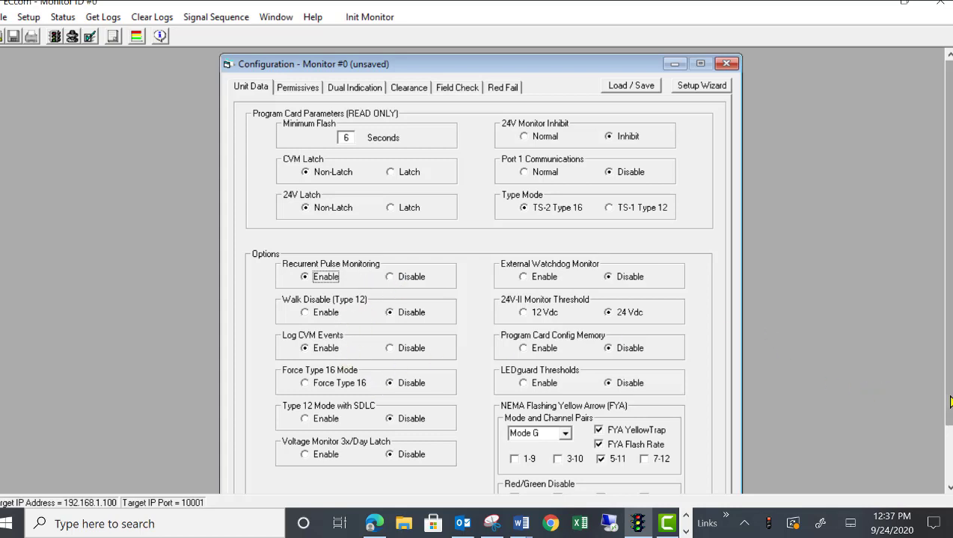
Review the unit data options and the choices for loading and saving parameters without choosing any of them
{"action": "scroll", "coordinate": [945, 299], "scroll_direction": "down", "scroll_amount": 2}
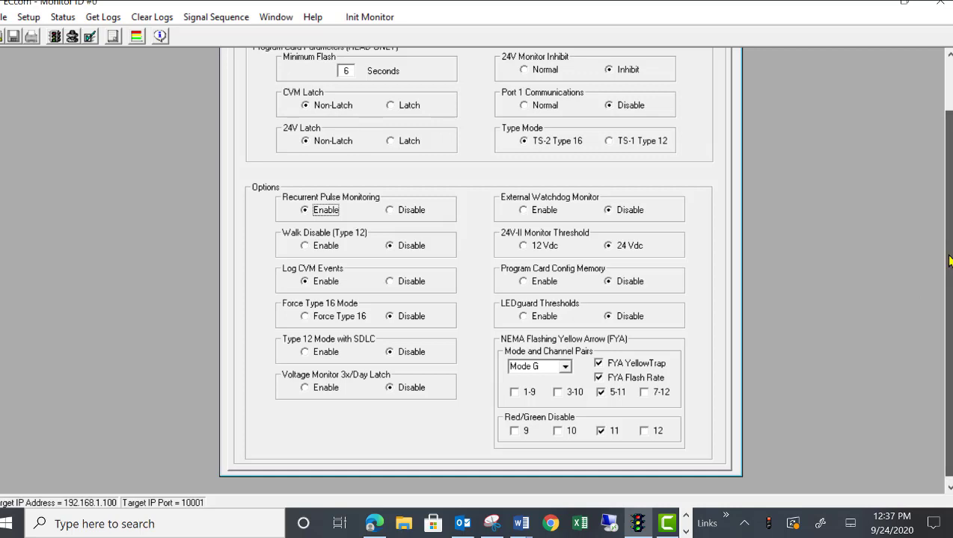
{"action": "left_click_drag", "start_coordinate": [950, 291], "coordinate": [951, 241]}
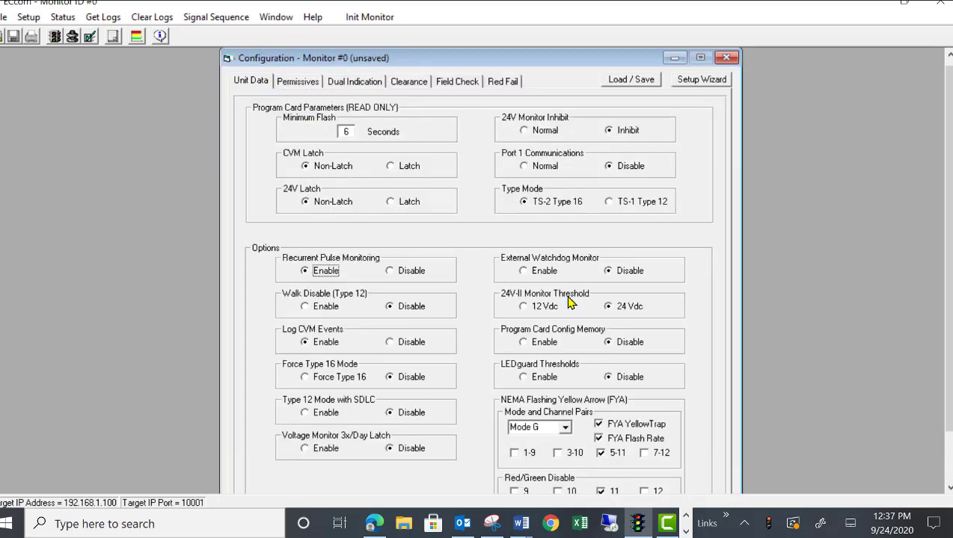
{"action": "left_click", "coordinate": [637, 82]}
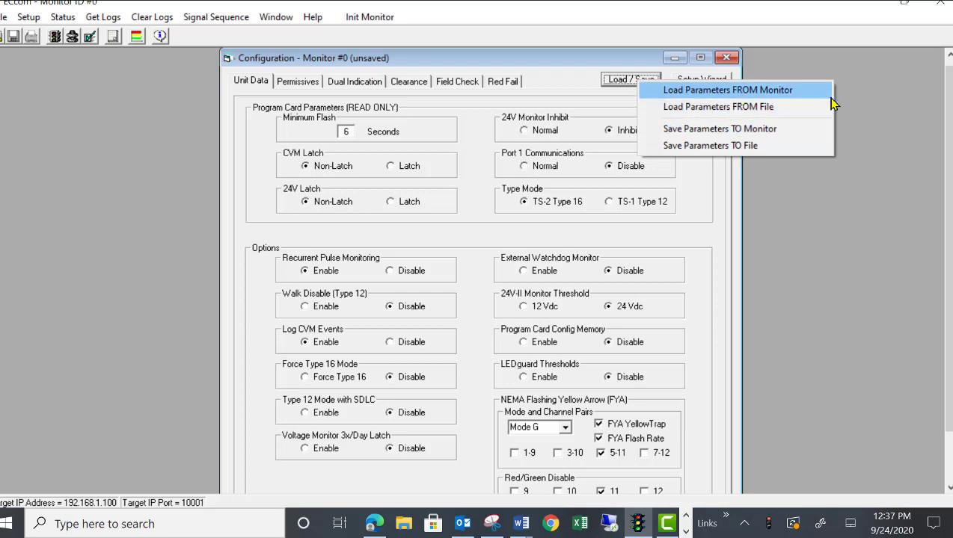
{"action": "left_click", "coordinate": [879, 114]}
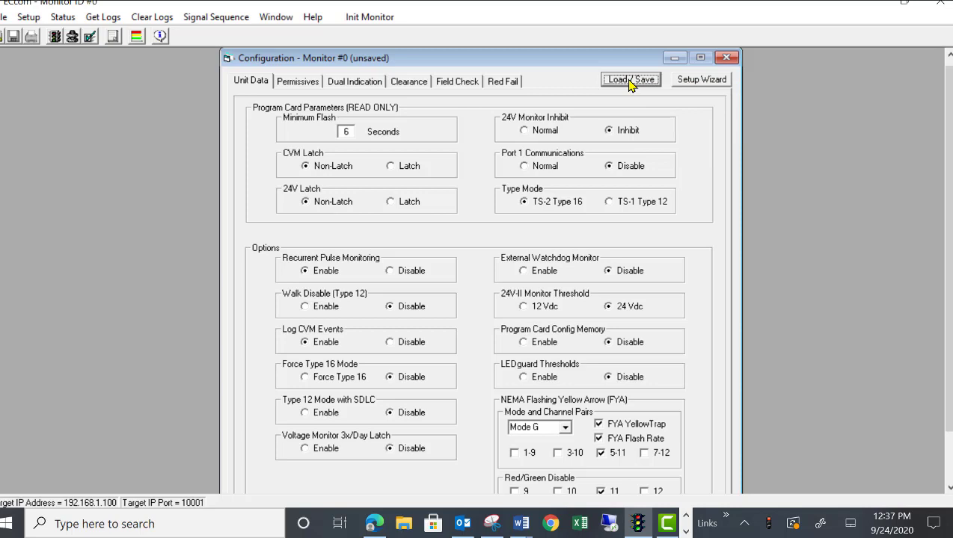
Retrieve the configuration log from the monitor
{"action": "left_click", "coordinate": [92, 17]}
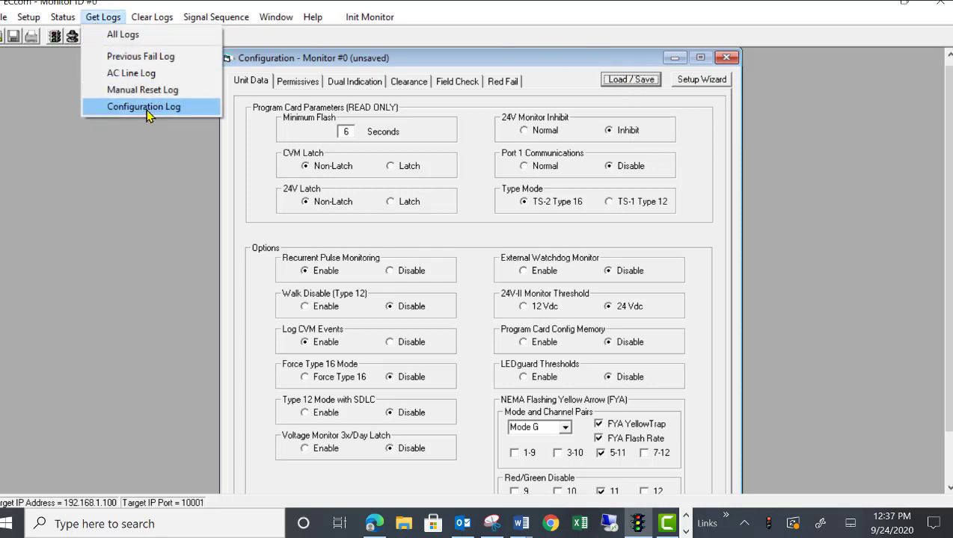
{"action": "left_click", "coordinate": [146, 107]}
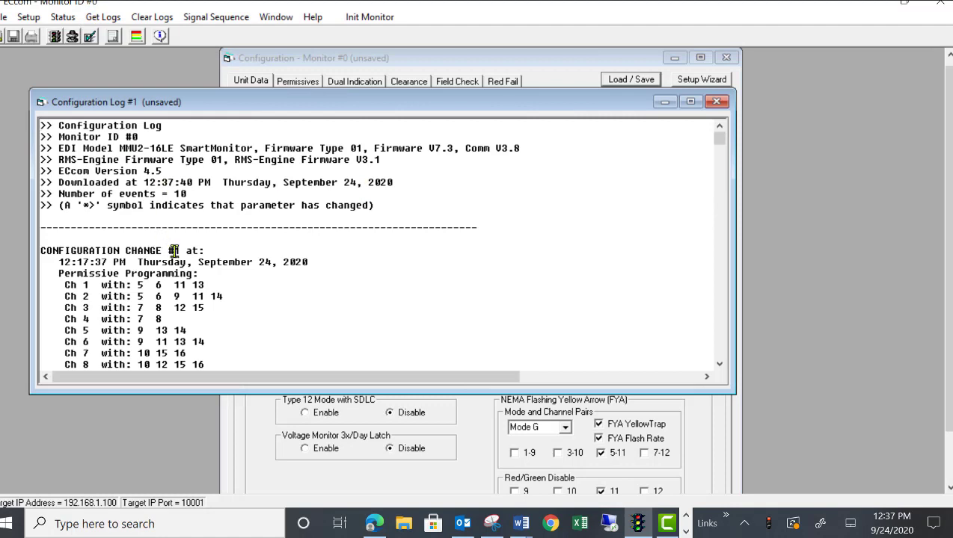
Read through the configuration log's first configuration change, return to its header and highlight the ECcom version line
{"action": "scroll", "coordinate": [173, 251], "scroll_direction": "down", "scroll_amount": 3}
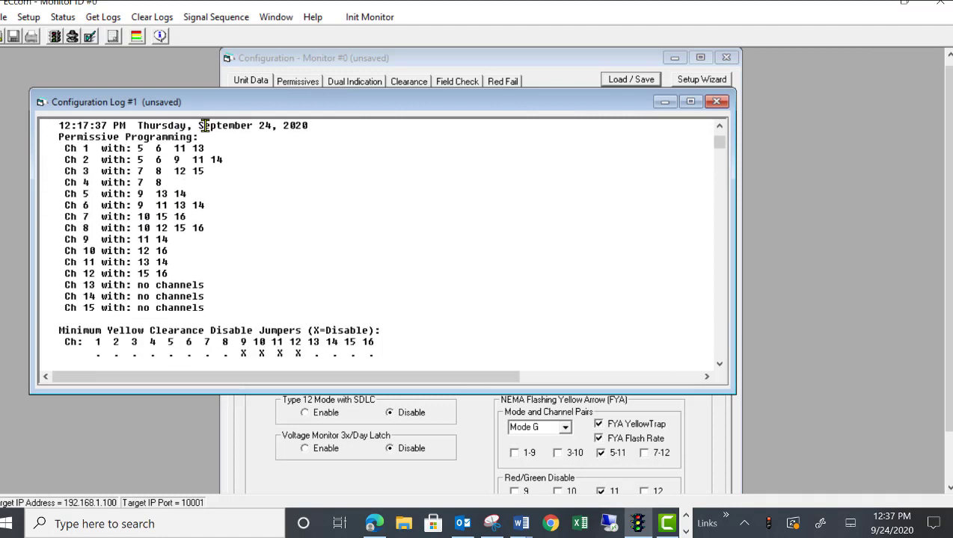
{"action": "scroll", "coordinate": [210, 266], "scroll_direction": "down", "scroll_amount": 2}
{"action": "scroll", "coordinate": [210, 266], "scroll_direction": "down", "scroll_amount": 9}
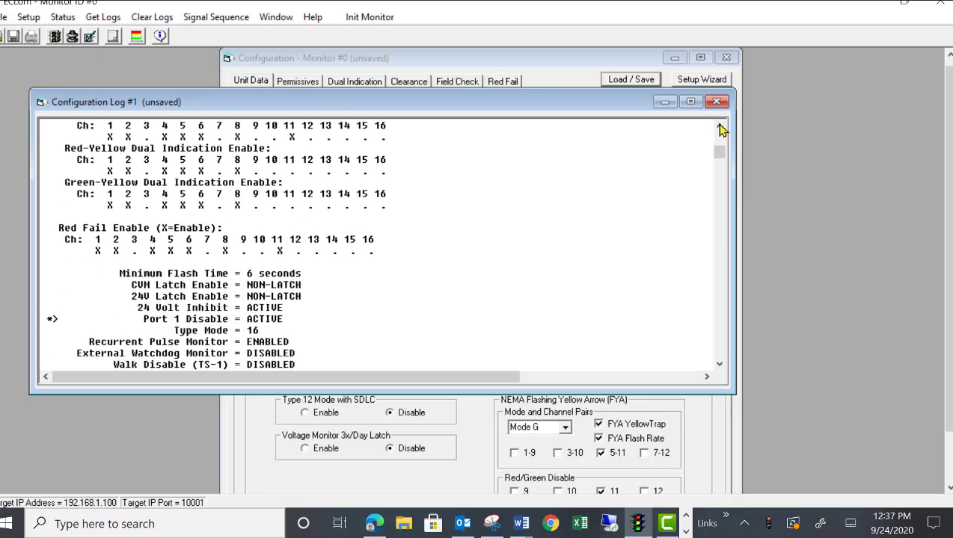
{"action": "left_click", "coordinate": [690, 101]}
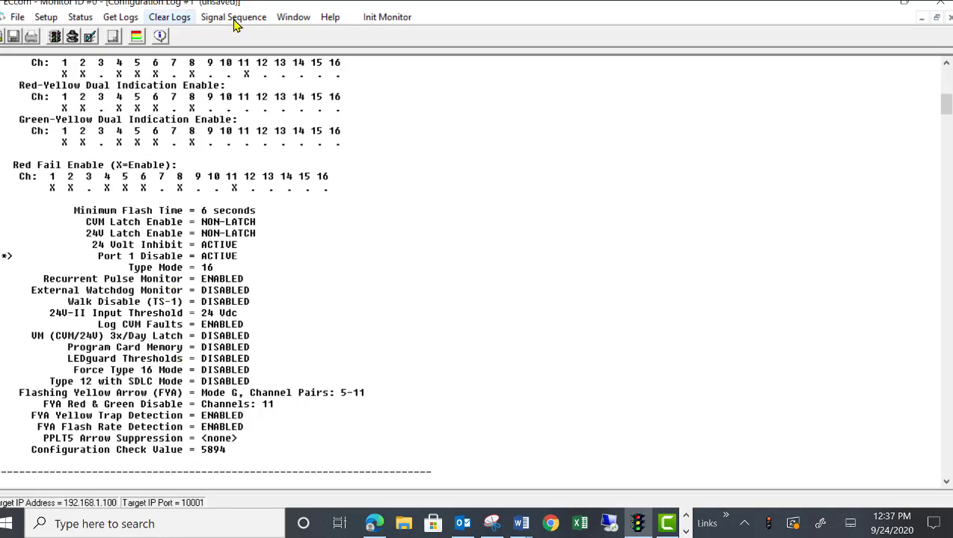
{"action": "left_click", "coordinate": [901, 6]}
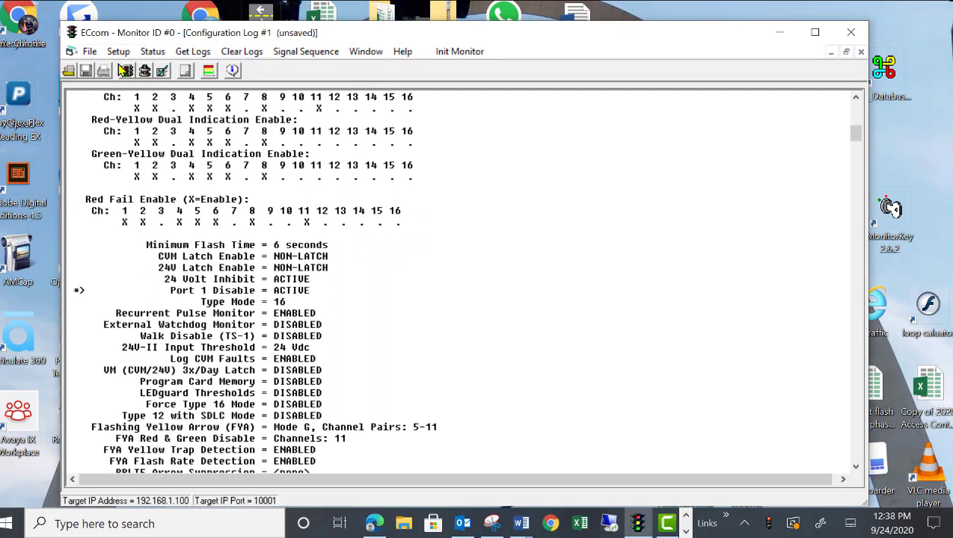
{"action": "left_click_drag", "start_coordinate": [858, 136], "coordinate": [858, 104]}
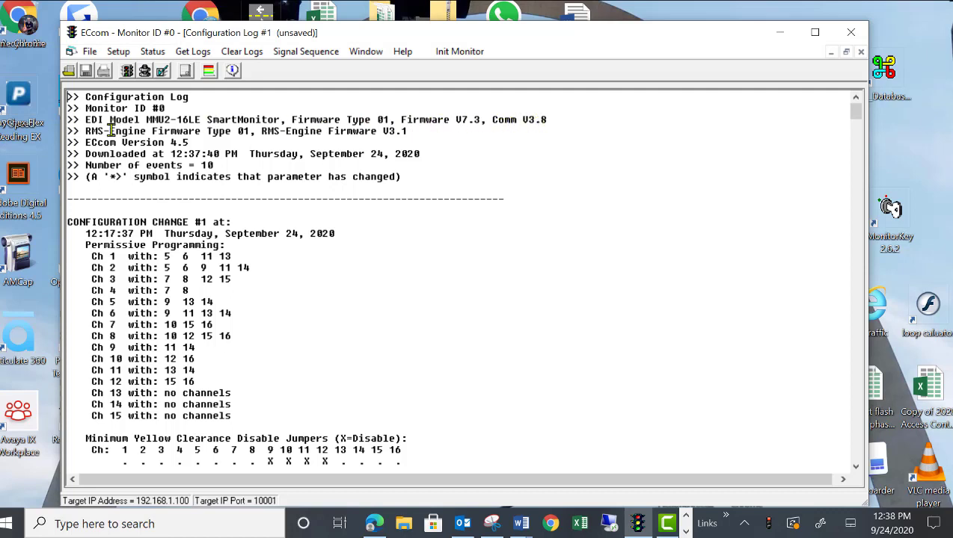
{"action": "left_click_drag", "start_coordinate": [82, 142], "coordinate": [197, 139]}
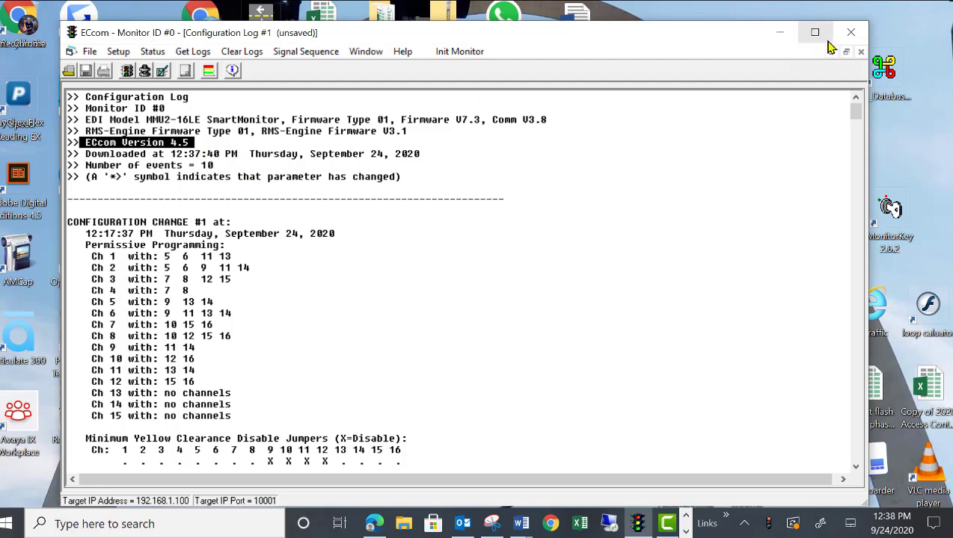
Close the configuration log and configuration windows, and view the monitor's configuration check value
{"action": "left_click", "coordinate": [860, 53]}
{"action": "left_click", "coordinate": [797, 93]}
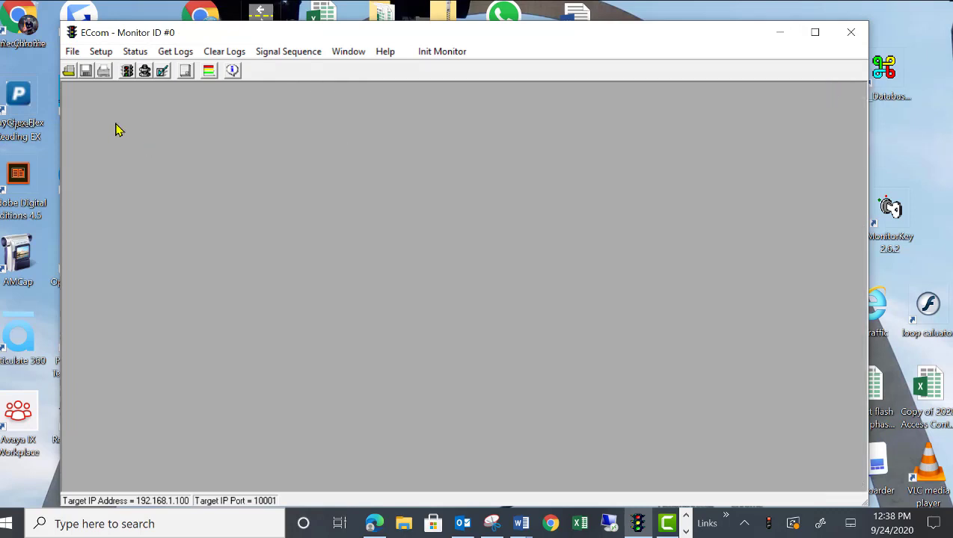
{"action": "left_click", "coordinate": [161, 74]}
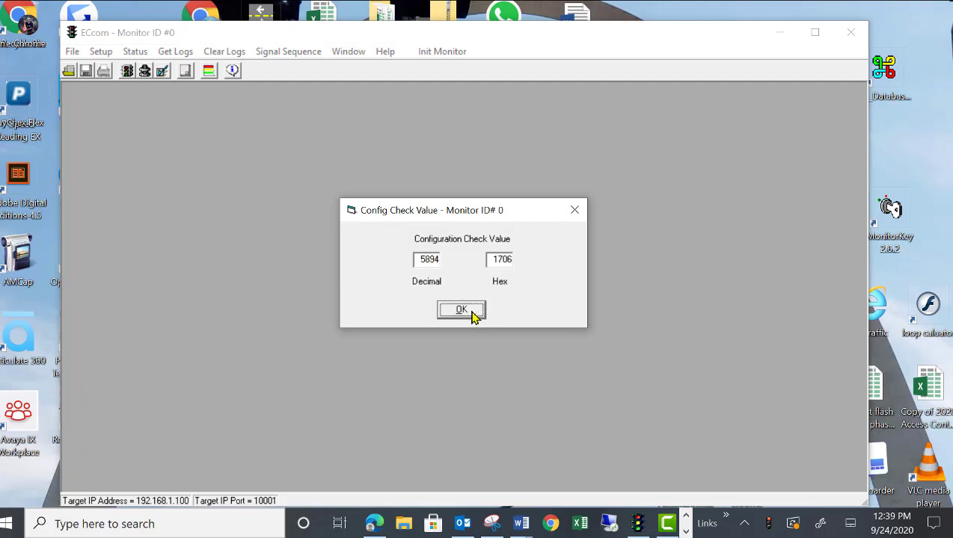
{"action": "left_click", "coordinate": [472, 317]}
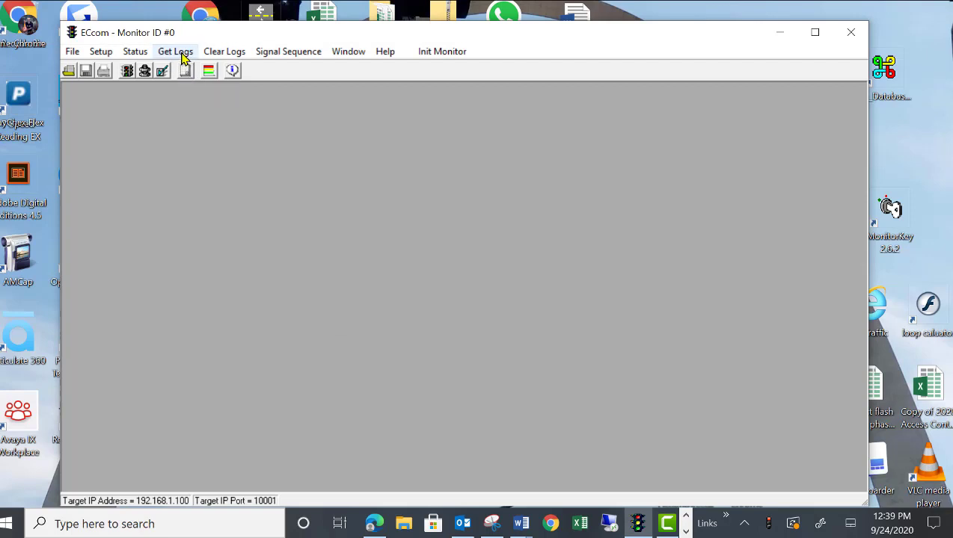
Retrieve all logs from the monitor at once and bring up the chronological event log
{"action": "left_click", "coordinate": [179, 53]}
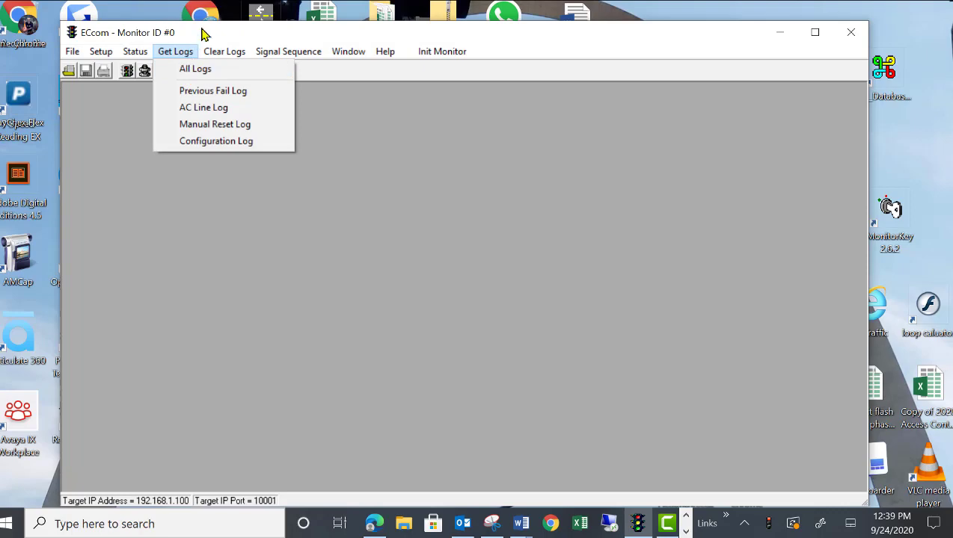
{"action": "left_click", "coordinate": [202, 34]}
{"action": "left_click", "coordinate": [186, 70]}
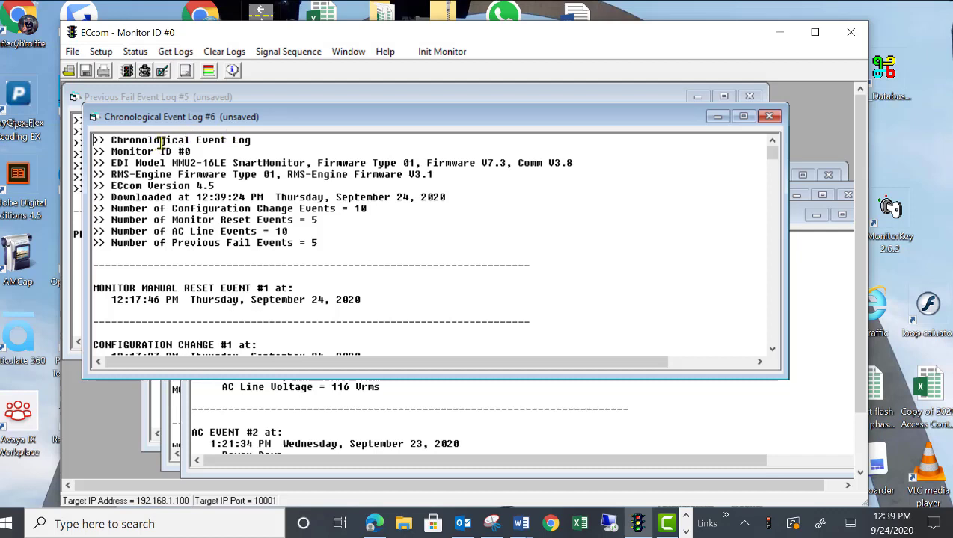
{"action": "key", "text": "F10"}
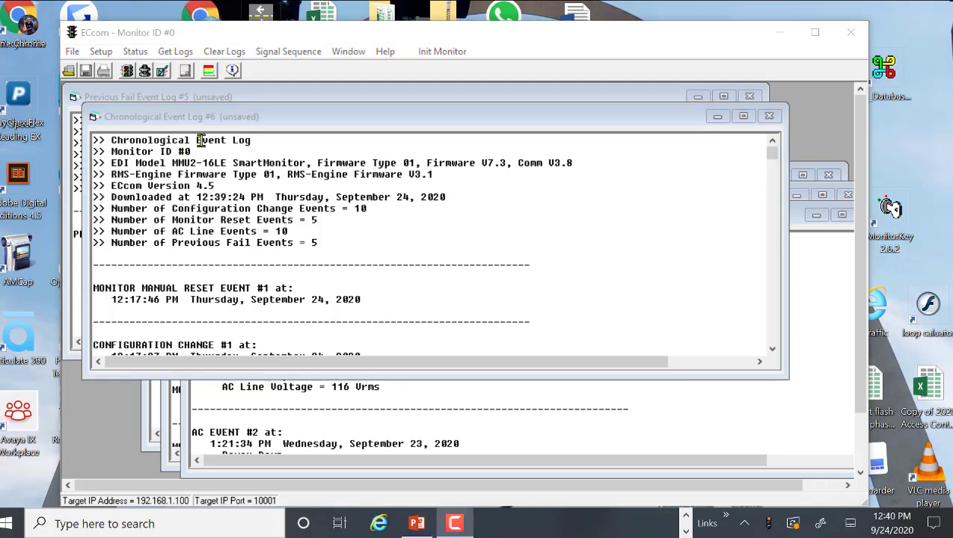
{"action": "left_click", "coordinate": [217, 122]}
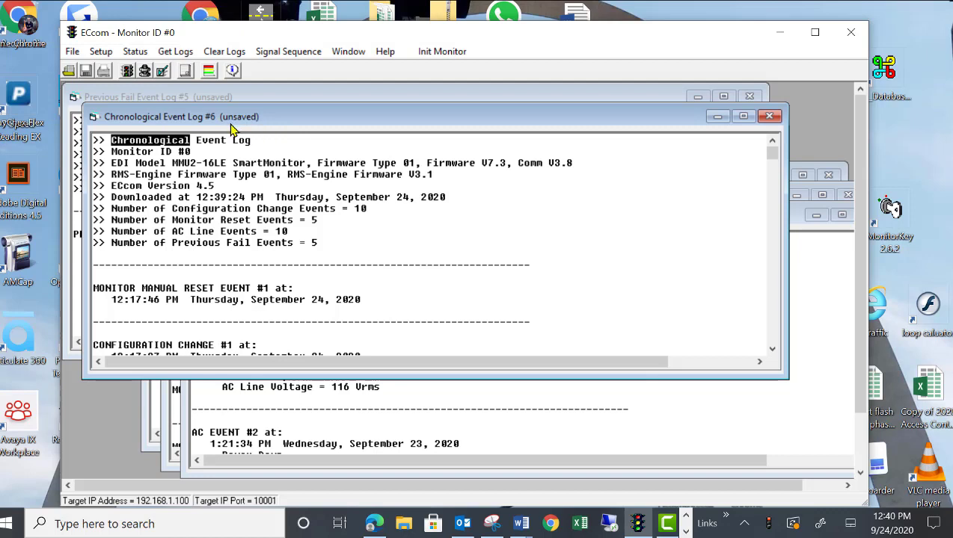
Save the chronological event log as "bob and jone.log" in the Files from cities folder under Cities Tech file
{"action": "left_click", "coordinate": [72, 51]}
{"action": "left_click", "coordinate": [149, 86]}
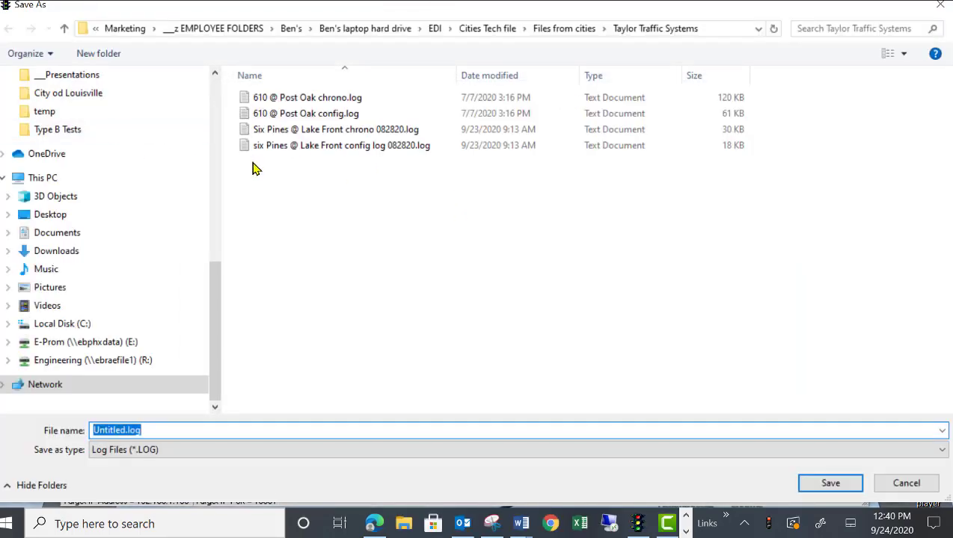
{"action": "left_click", "coordinate": [485, 30]}
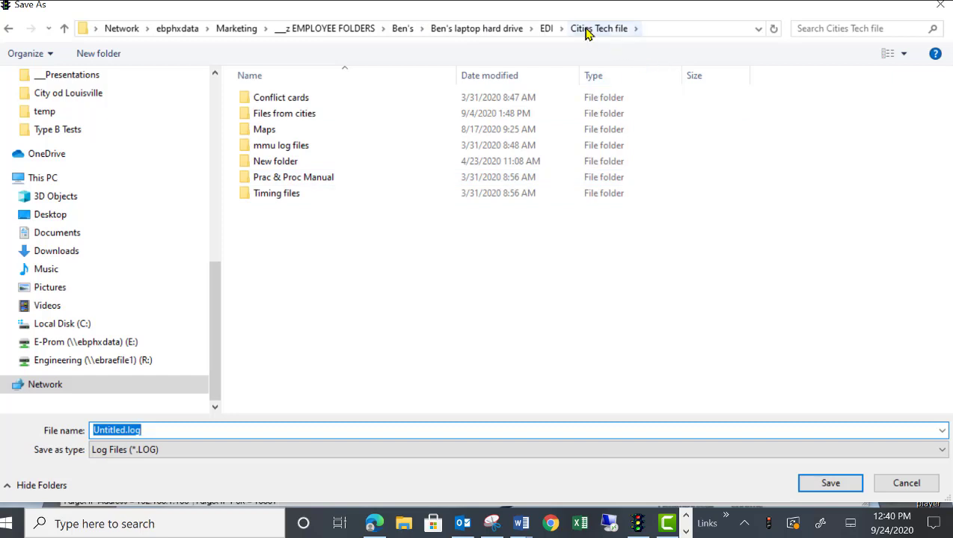
{"action": "double_click", "coordinate": [287, 114]}
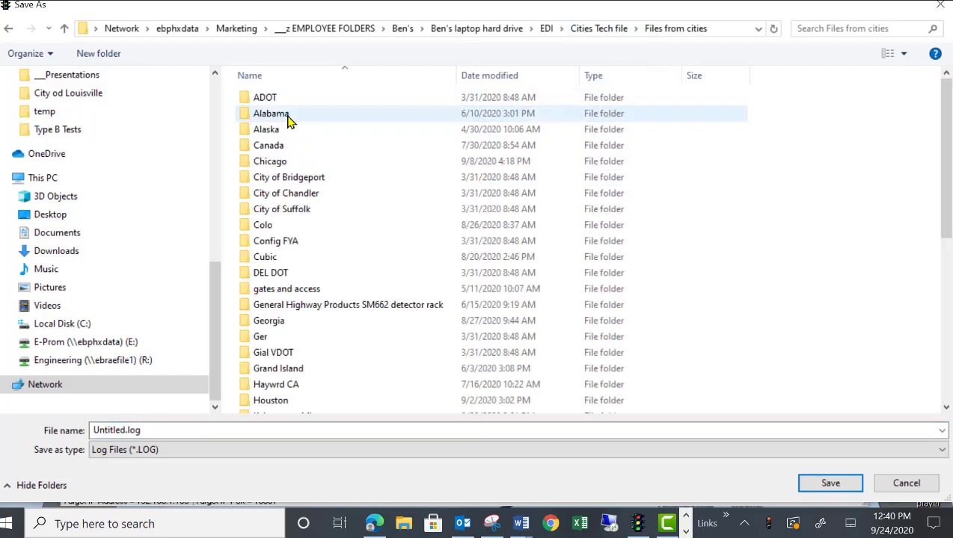
{"action": "scroll", "coordinate": [332, 294], "scroll_direction": "down", "scroll_amount": 7}
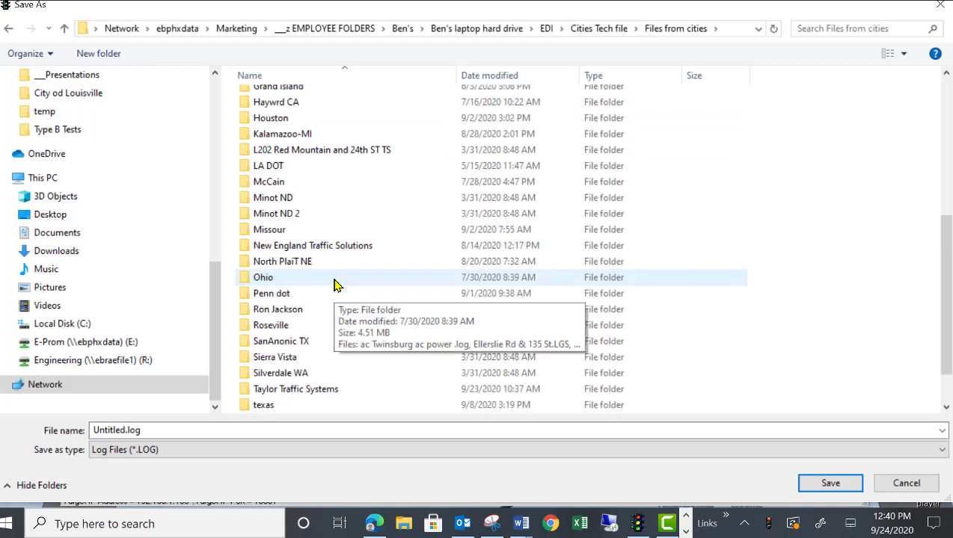
{"action": "left_click", "coordinate": [123, 429]}
{"action": "double_click", "coordinate": [124, 429]}
{"action": "type", "text": "b"}
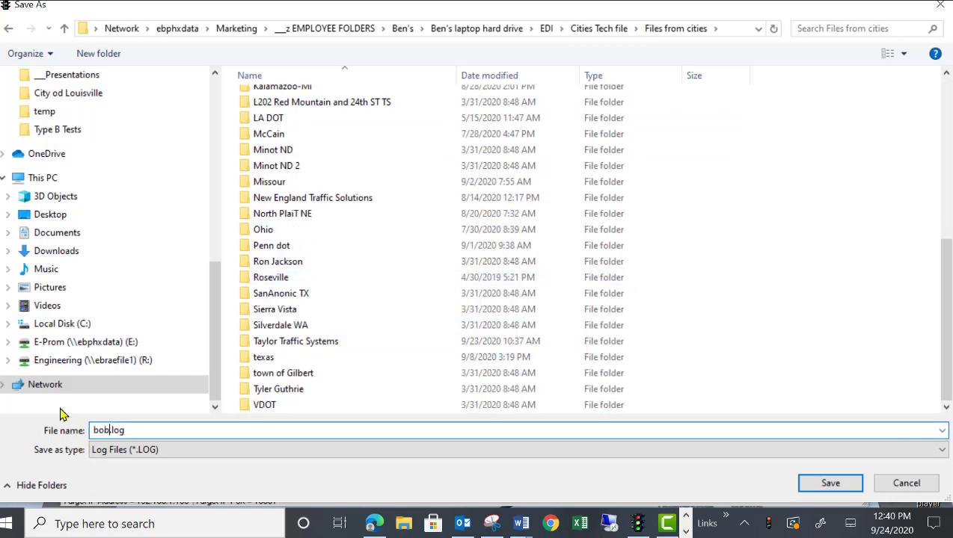
{"action": "type", "text": "ob and jone"}
{"action": "key", "text": "Return"}
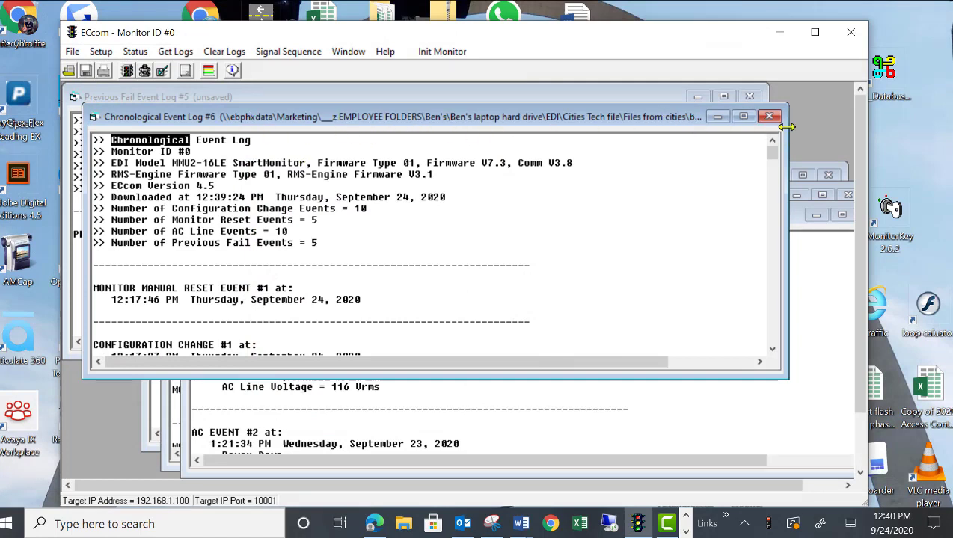
Widen the chronological event log to fit its file path, look through its entries and minimize it
{"action": "left_click_drag", "start_coordinate": [785, 127], "coordinate": [851, 122]}
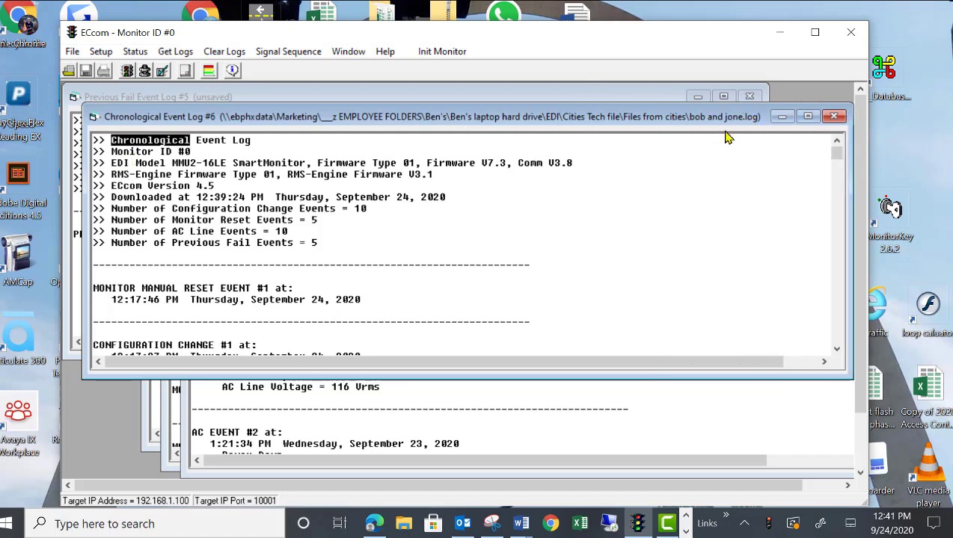
{"action": "scroll", "coordinate": [221, 226], "scroll_direction": "down", "scroll_amount": 9}
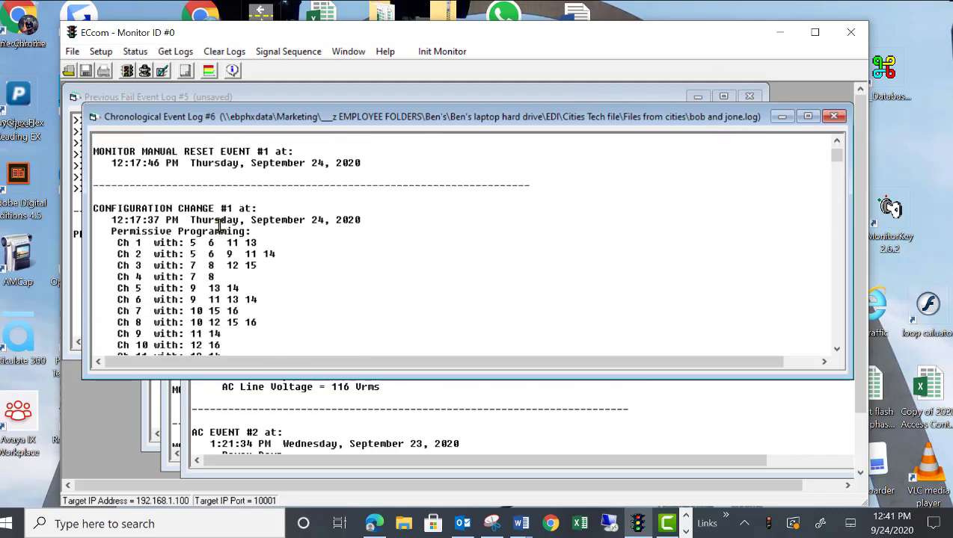
{"action": "scroll", "coordinate": [219, 226], "scroll_direction": "down", "scroll_amount": 15}
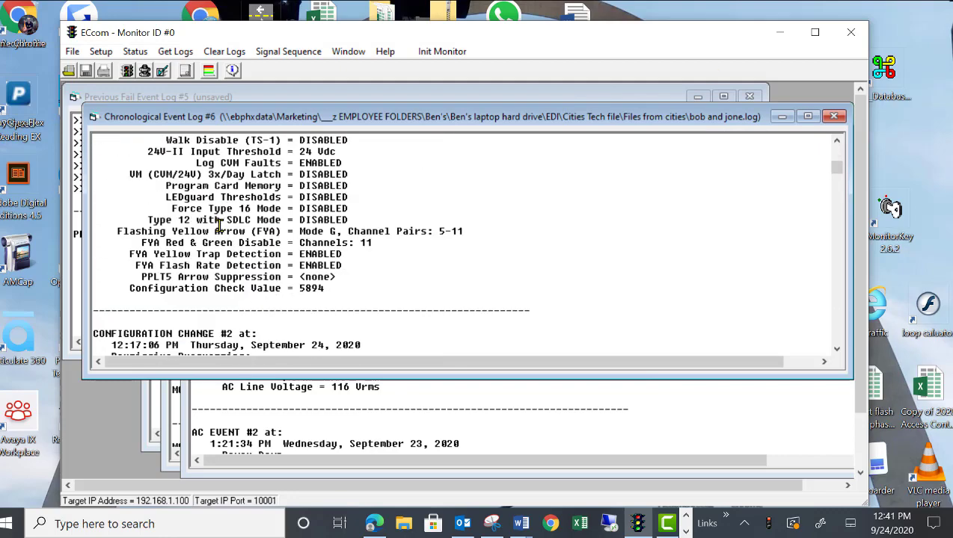
{"action": "scroll", "coordinate": [220, 225], "scroll_direction": "up", "scroll_amount": 6}
{"action": "scroll", "coordinate": [220, 226], "scroll_direction": "up", "scroll_amount": 8}
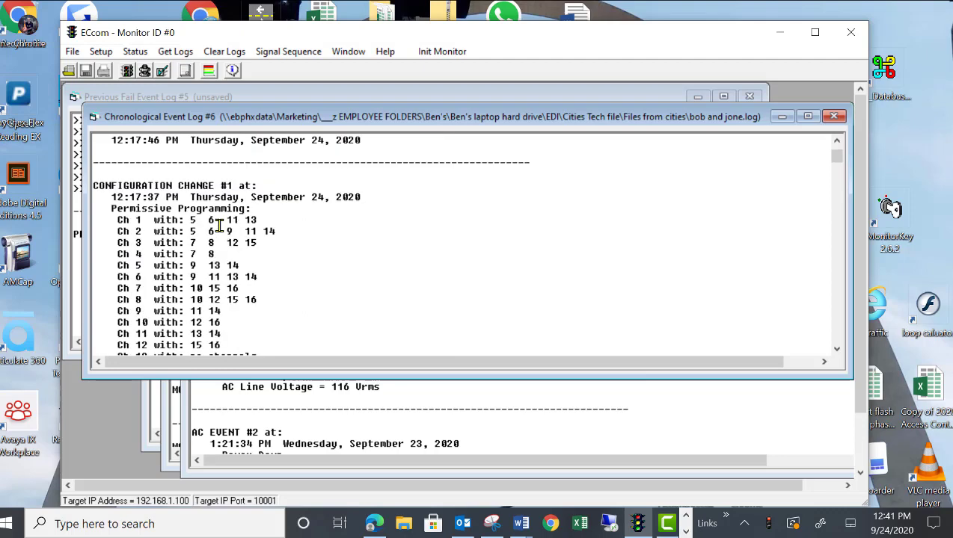
{"action": "scroll", "coordinate": [219, 226], "scroll_direction": "up", "scroll_amount": 5}
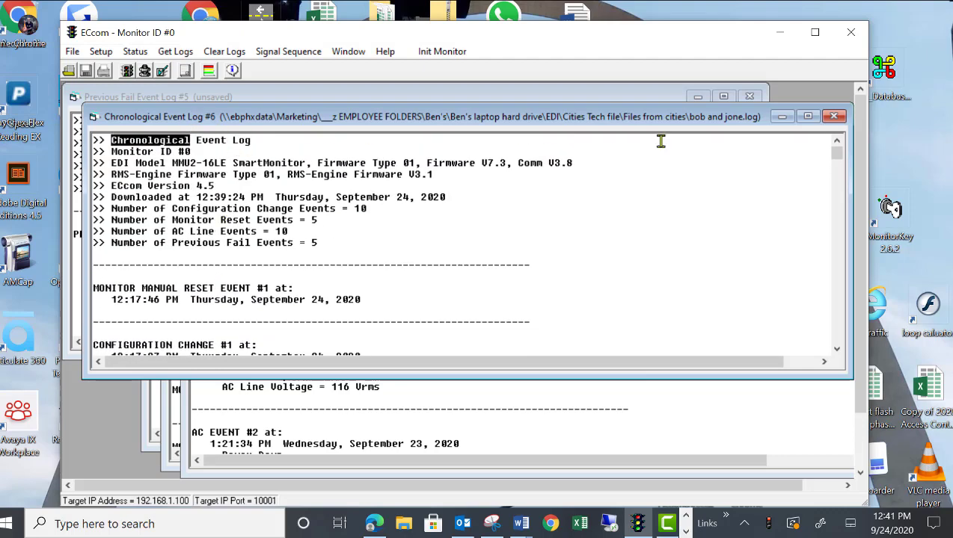
{"action": "left_click", "coordinate": [782, 117]}
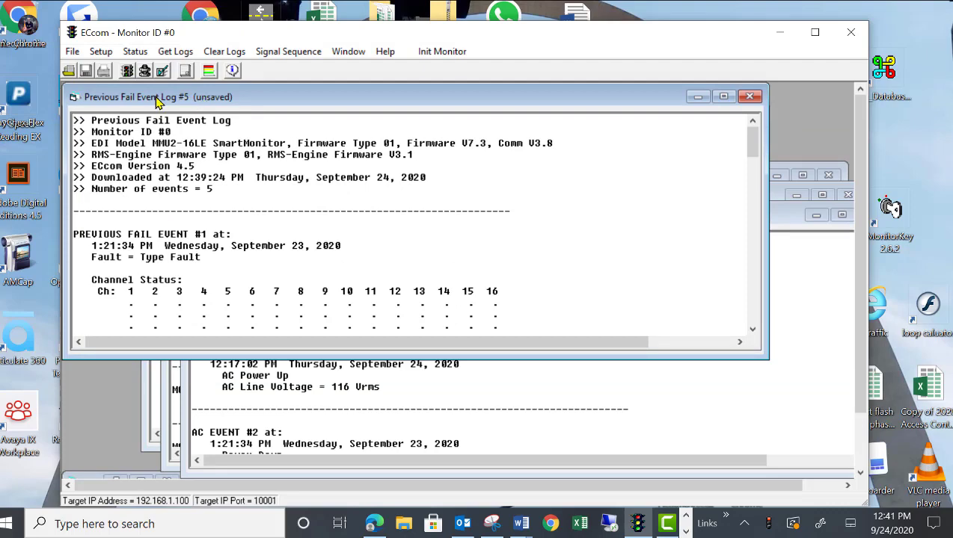
Examine the previous fail event log and the AC line event log, minimizing each one
{"action": "left_click_drag", "start_coordinate": [157, 103], "coordinate": [183, 127]}
{"action": "left_click", "coordinate": [734, 113]}
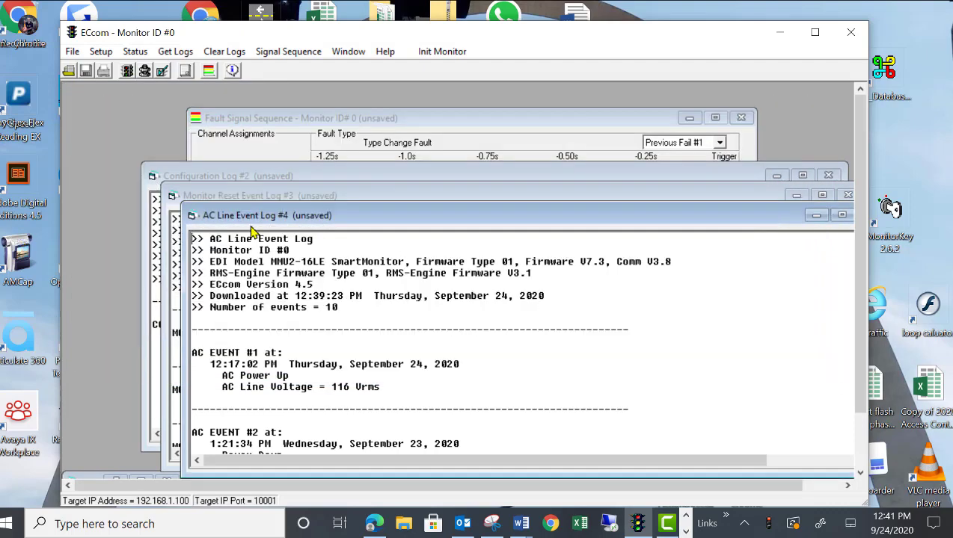
{"action": "left_click_drag", "start_coordinate": [368, 216], "coordinate": [275, 133]}
{"action": "scroll", "coordinate": [192, 300], "scroll_direction": "down", "scroll_amount": 9}
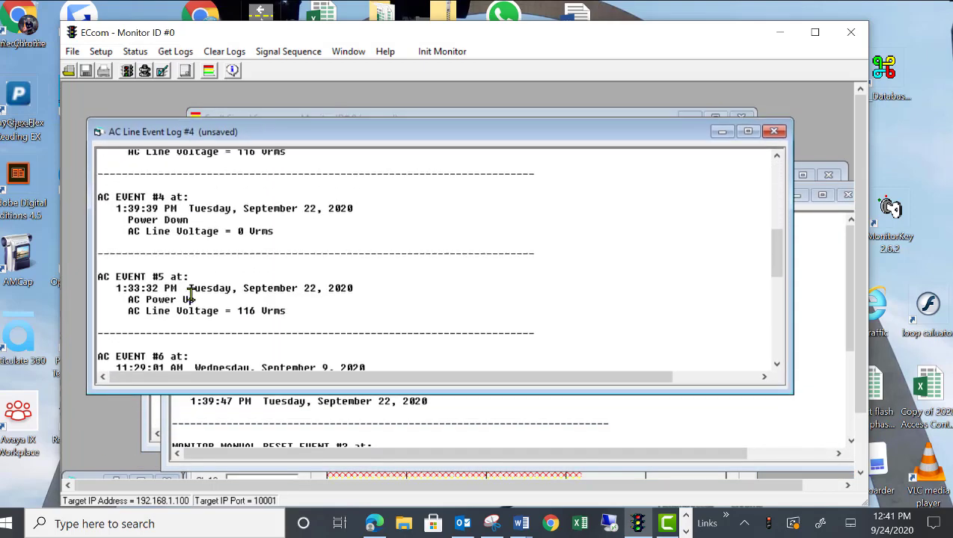
{"action": "scroll", "coordinate": [191, 299], "scroll_direction": "up", "scroll_amount": 9}
{"action": "left_click", "coordinate": [722, 131]}
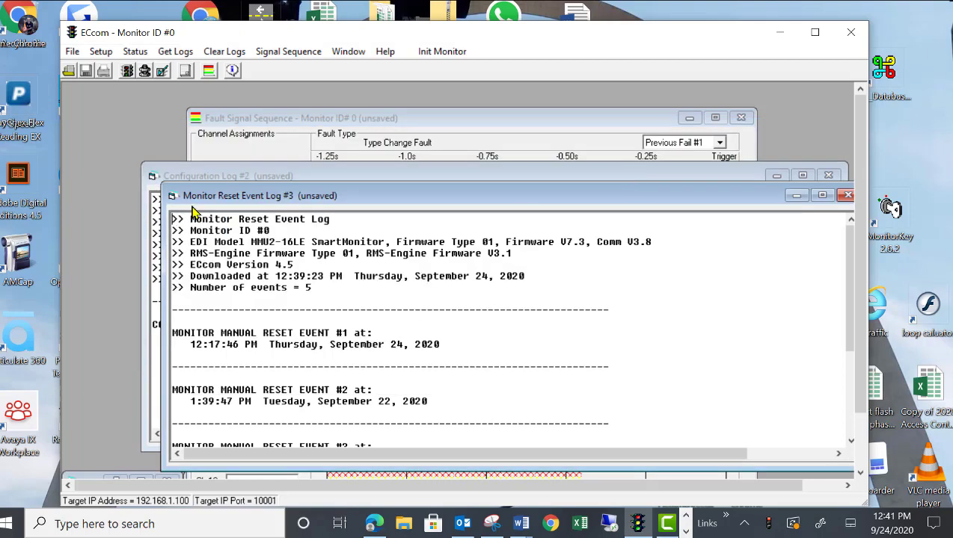
Examine the monitor reset event log and the new configuration log, minimizing both
{"action": "left_click_drag", "start_coordinate": [374, 197], "coordinate": [319, 111]}
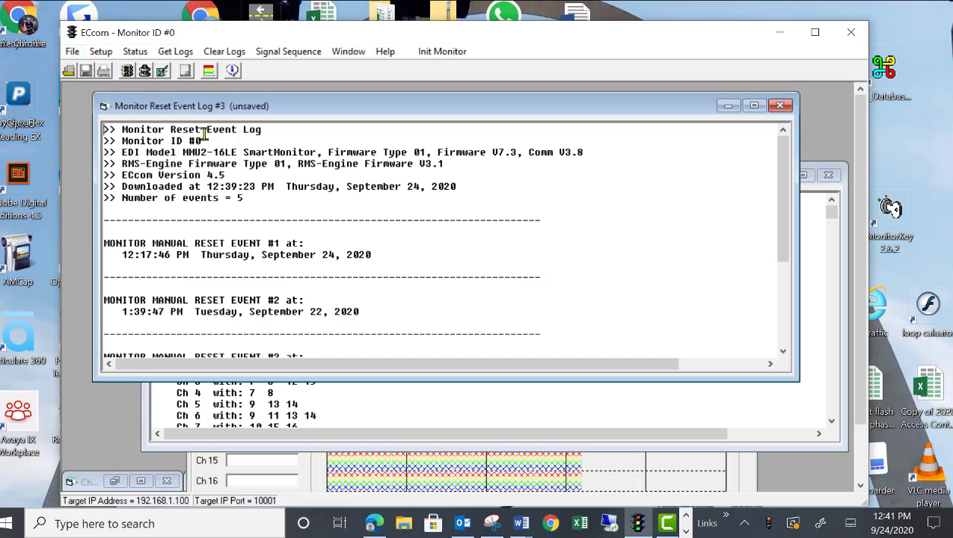
{"action": "left_click", "coordinate": [727, 105]}
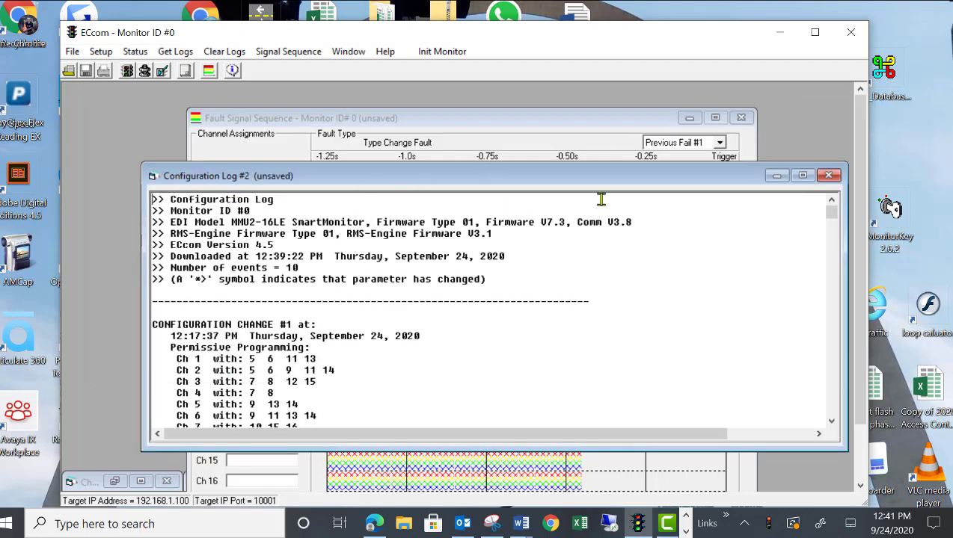
{"action": "left_click", "coordinate": [778, 176]}
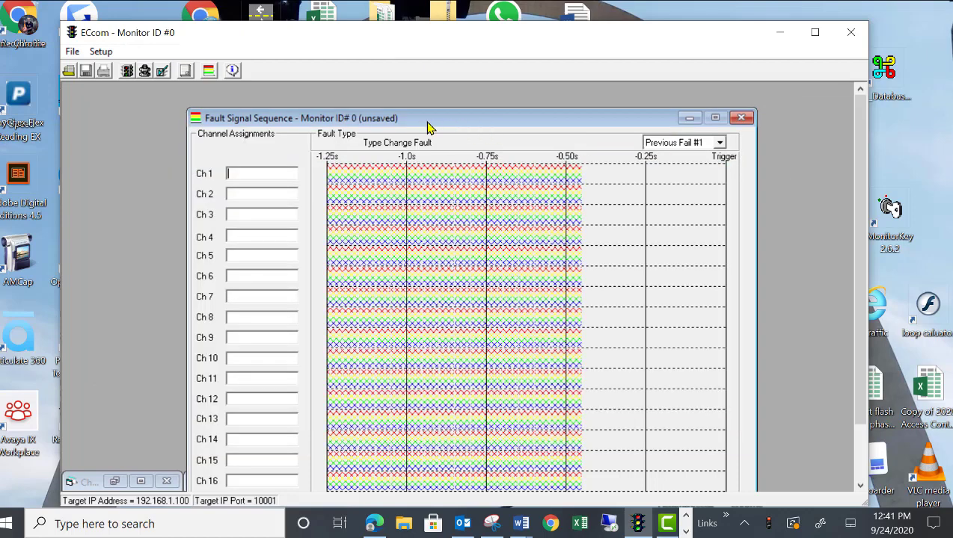
Reposition the windows to fit the whole fault signal sequence and display the sequence for Previous Fail #2
{"action": "left_click_drag", "start_coordinate": [426, 126], "coordinate": [436, 102]}
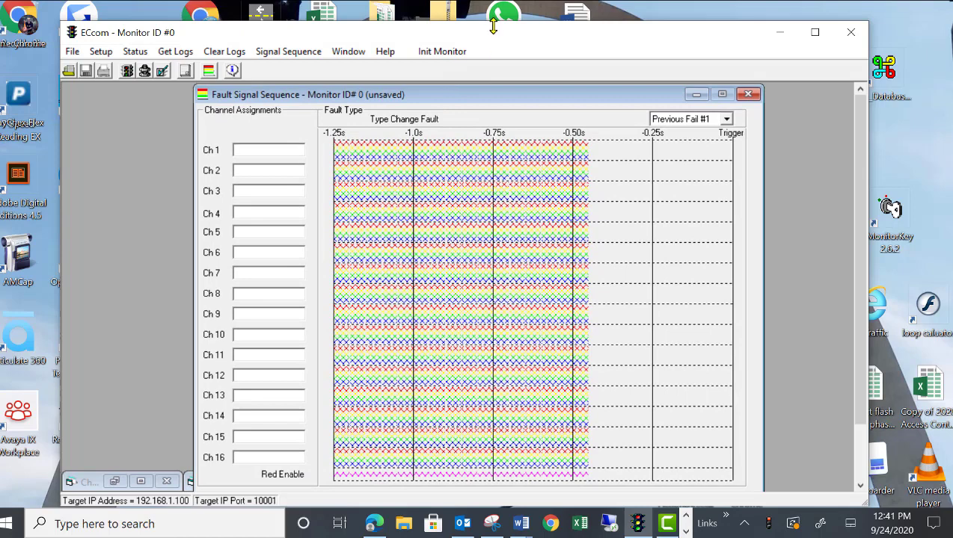
{"action": "left_click_drag", "start_coordinate": [492, 23], "coordinate": [493, 3]}
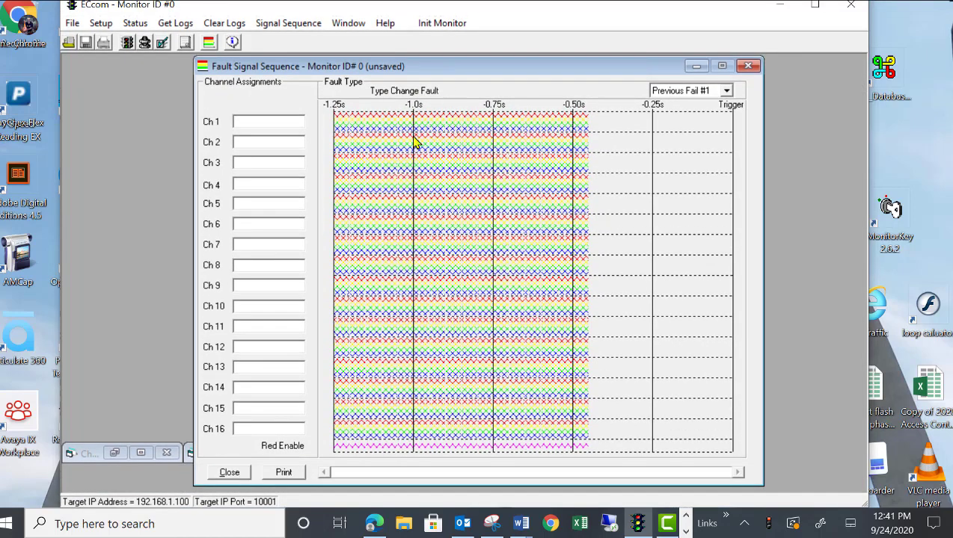
{"action": "left_click", "coordinate": [730, 91]}
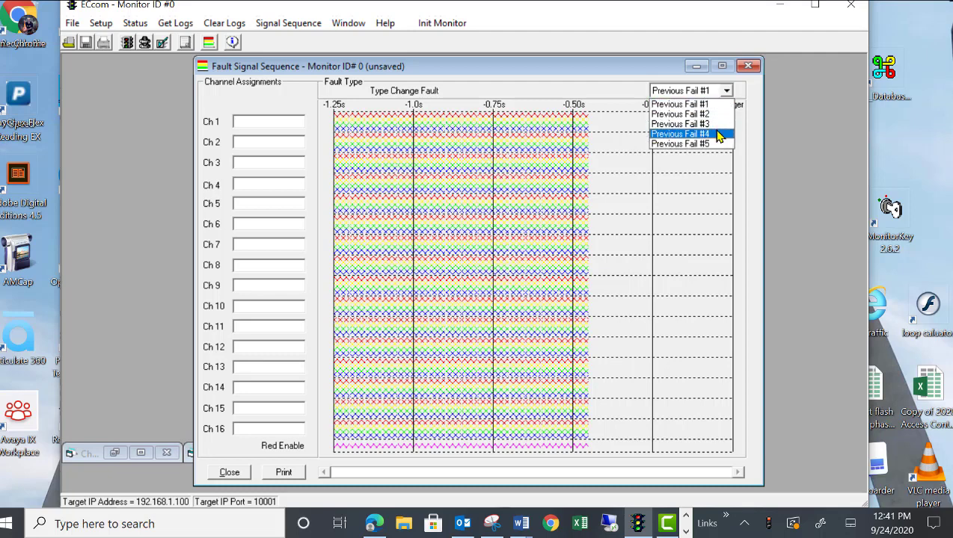
{"action": "left_click", "coordinate": [727, 91]}
{"action": "left_click", "coordinate": [726, 91]}
{"action": "left_click", "coordinate": [717, 117]}
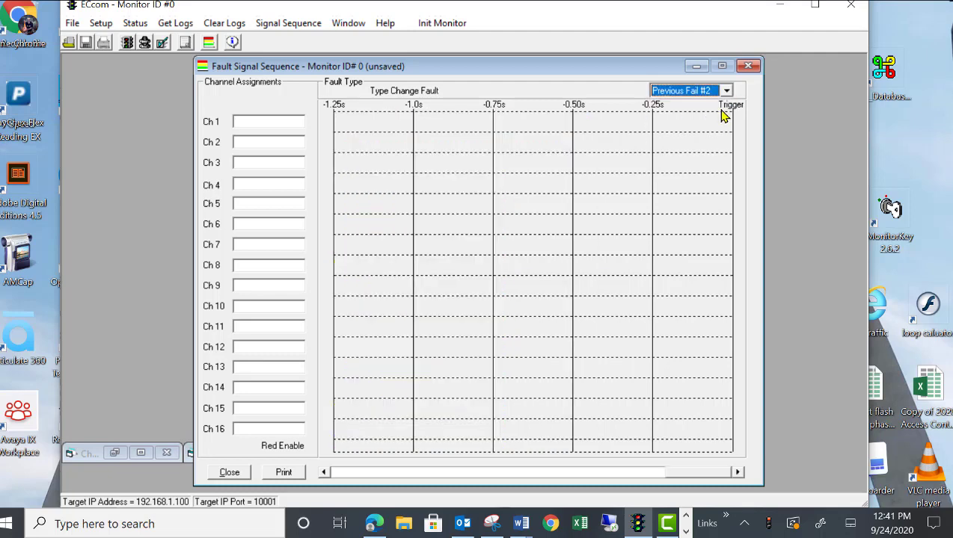
Display the fault signal sequences for Previous Fail #3, #4 and #5, and close the sequence window
{"action": "left_click", "coordinate": [728, 92]}
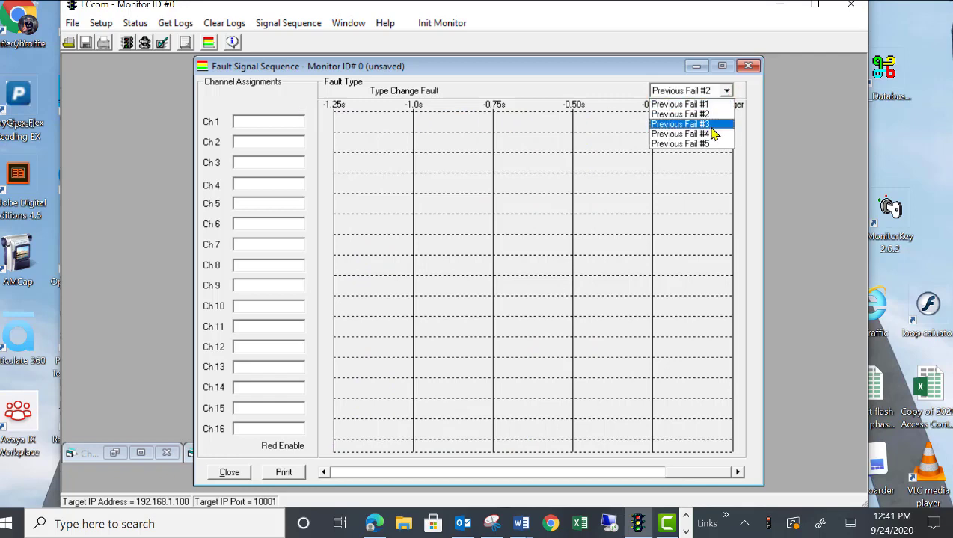
{"action": "left_click", "coordinate": [715, 125]}
{"action": "left_click", "coordinate": [727, 91]}
{"action": "left_click", "coordinate": [717, 135]}
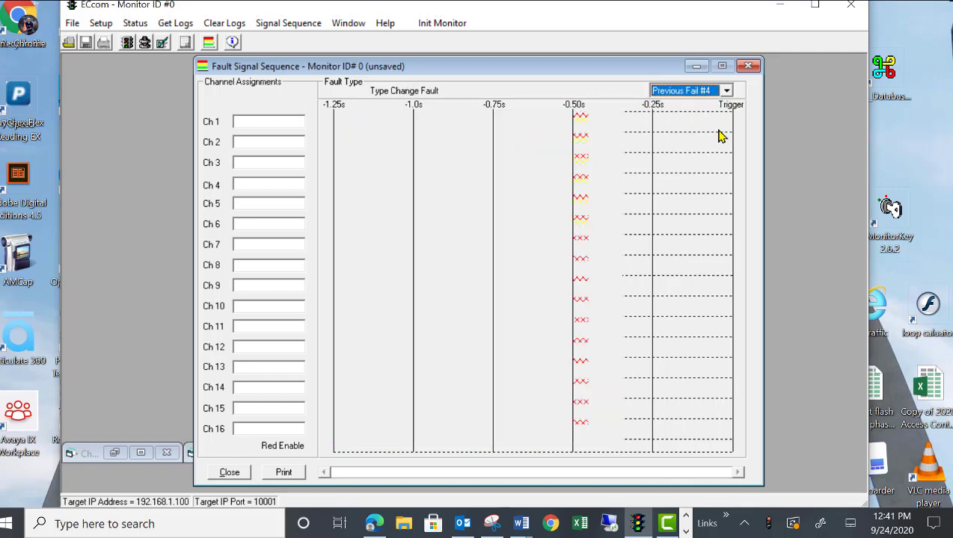
{"action": "left_click", "coordinate": [726, 91]}
{"action": "left_click", "coordinate": [709, 145]}
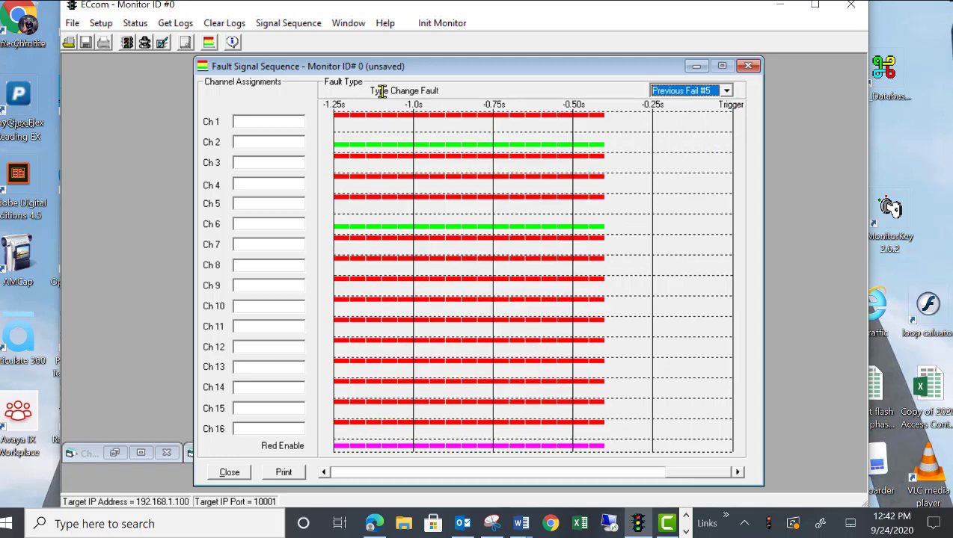
{"action": "left_click", "coordinate": [748, 67]}
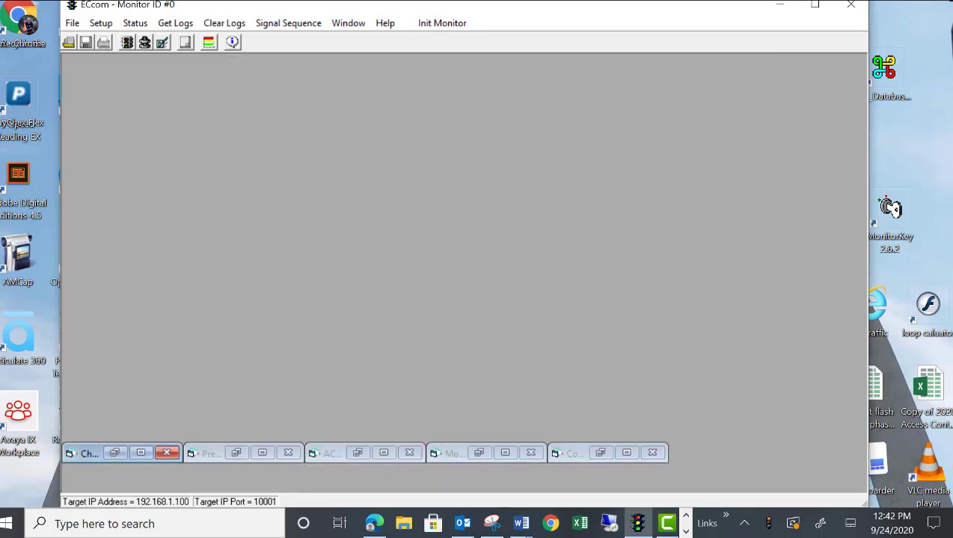
Open the signal sequence file "previous fails @ glenn hwy and colony way 4.24.2020b .ssq" from the Alaska folder and reposition its window
{"action": "left_click", "coordinate": [72, 23]}
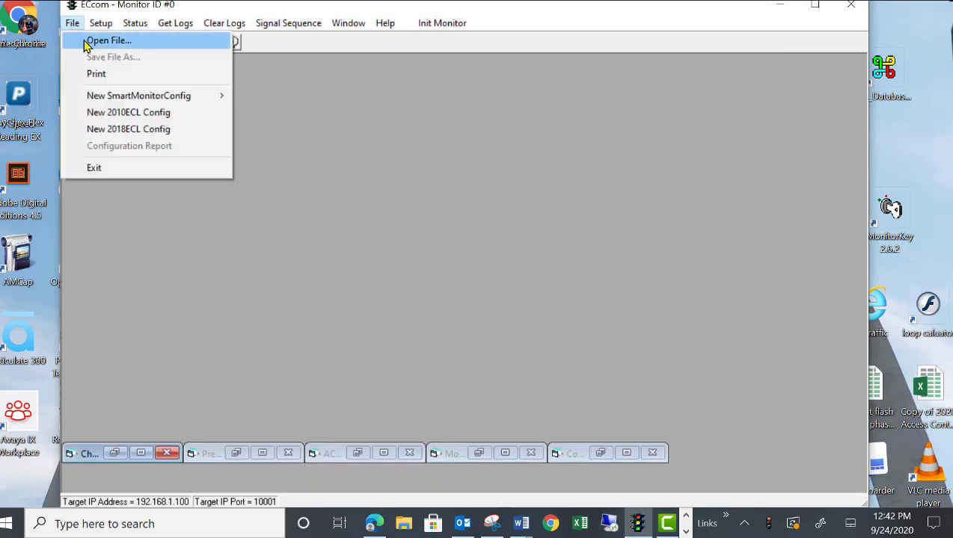
{"action": "left_click", "coordinate": [97, 42]}
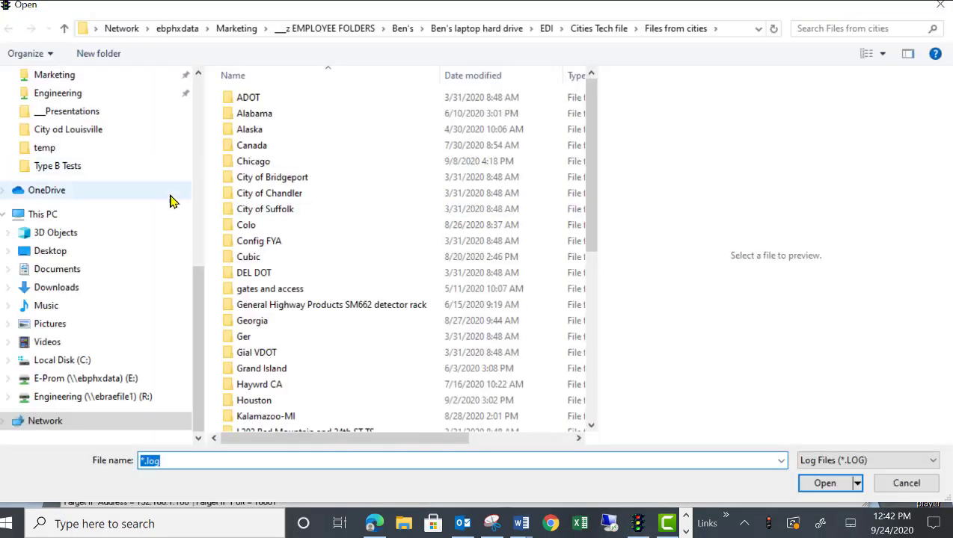
{"action": "double_click", "coordinate": [253, 132]}
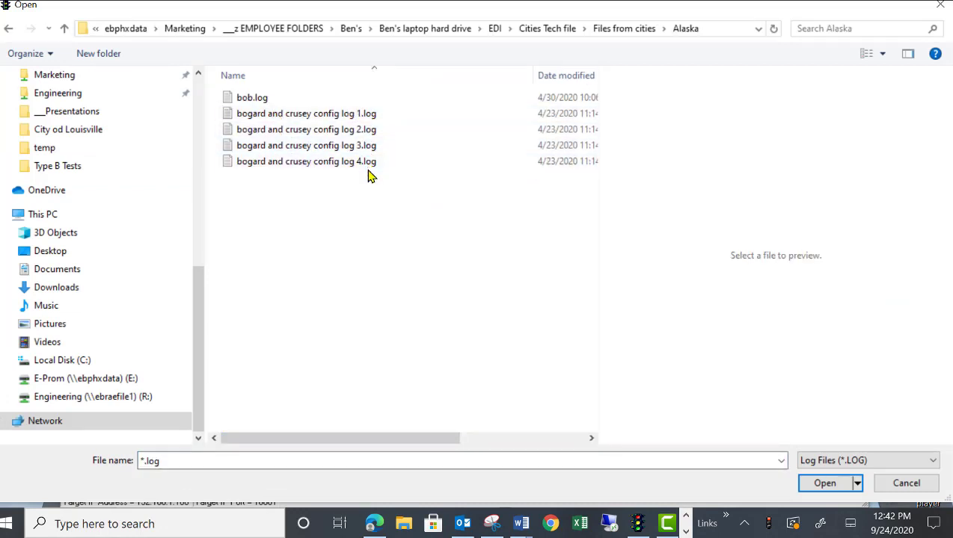
{"action": "left_click", "coordinate": [860, 460]}
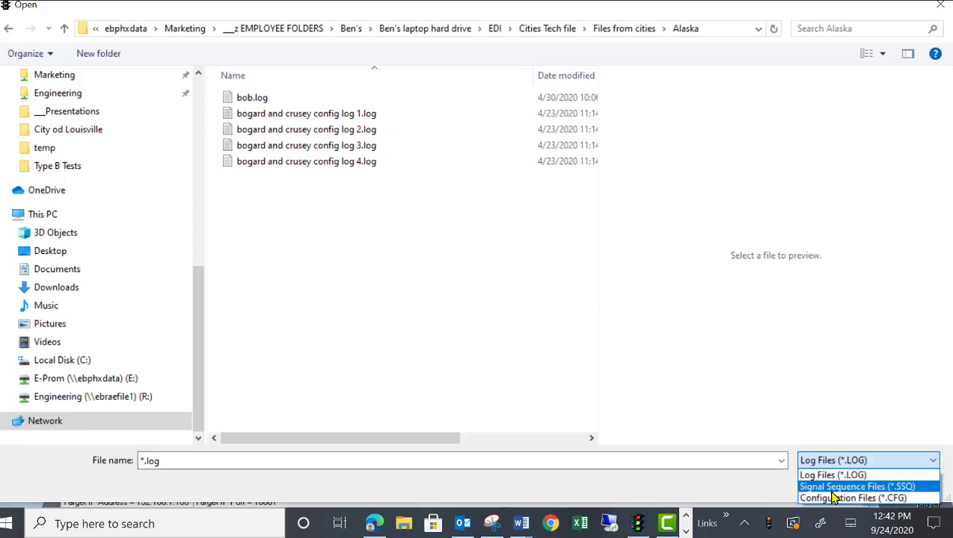
{"action": "left_click", "coordinate": [834, 486]}
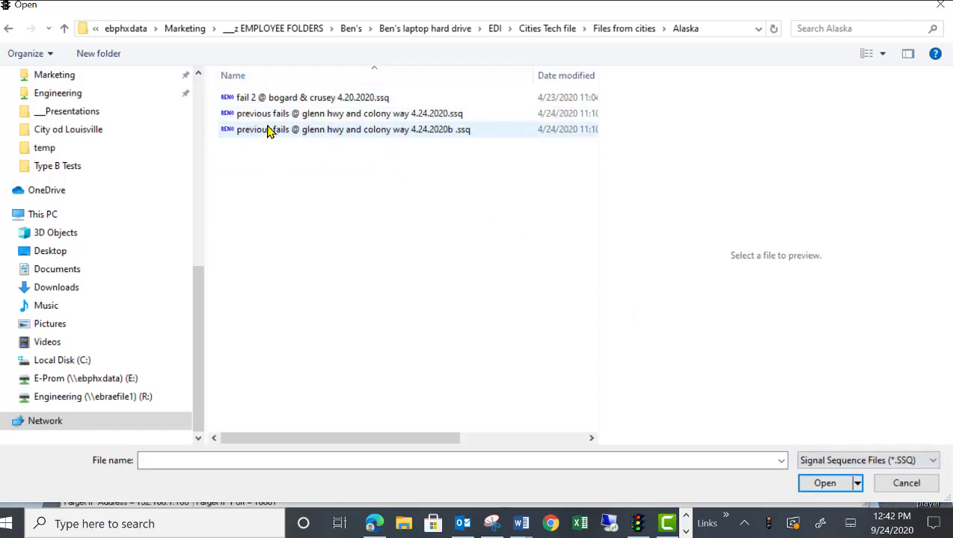
{"action": "double_click", "coordinate": [267, 129]}
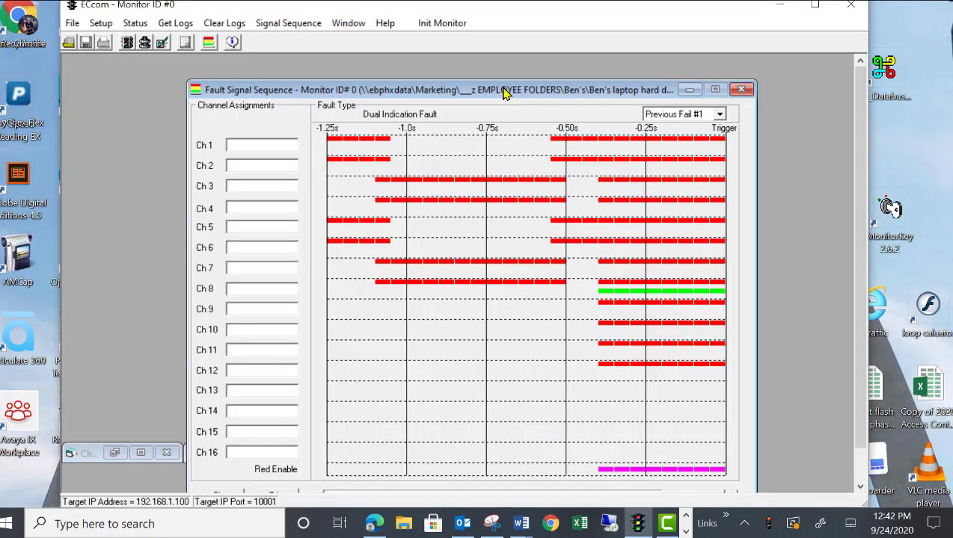
{"action": "left_click_drag", "start_coordinate": [493, 75], "coordinate": [486, 68]}
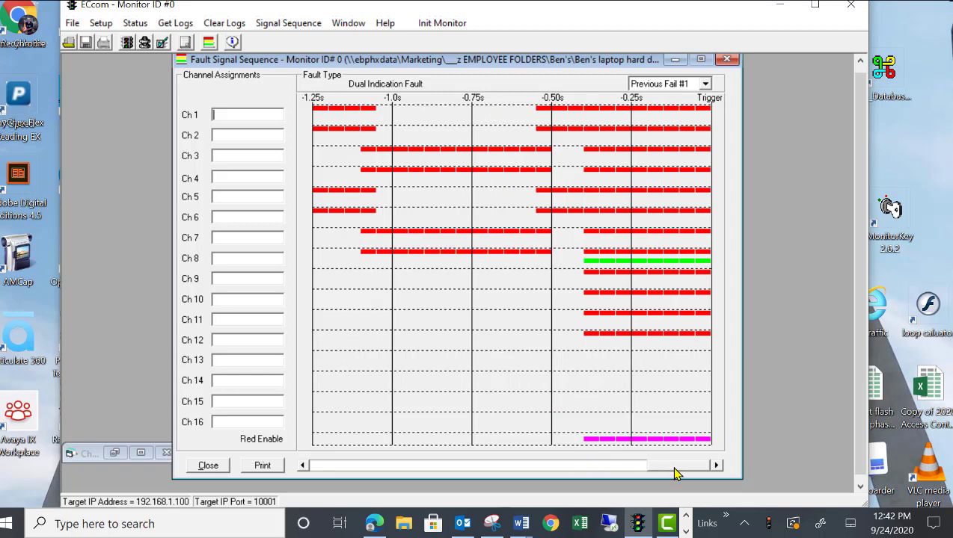
Examine the earlier part of the Previous Fail #1 signal sequence and return to its trigger point
{"action": "left_click_drag", "start_coordinate": [672, 469], "coordinate": [649, 470]}
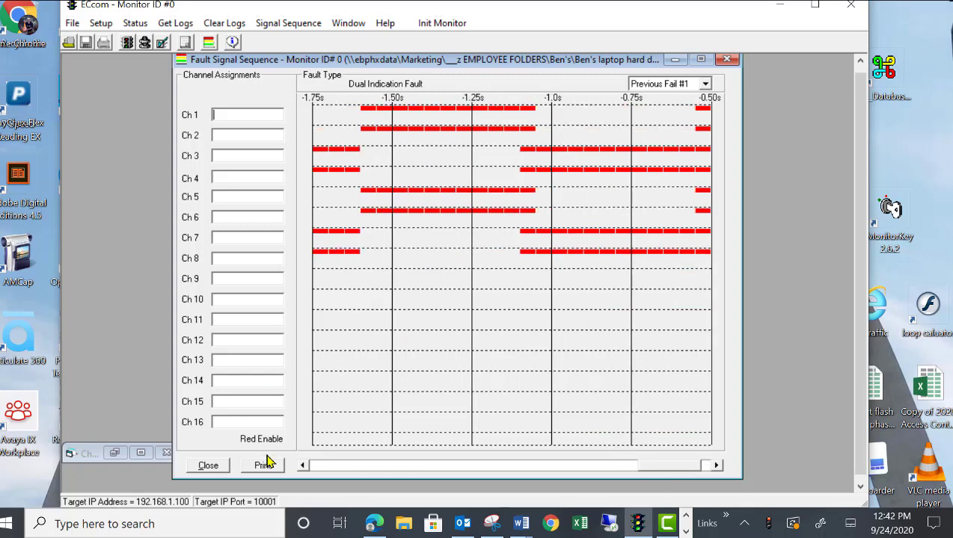
{"action": "left_click_drag", "start_coordinate": [303, 466], "coordinate": [288, 466]}
{"action": "left_click_drag", "start_coordinate": [714, 467], "coordinate": [715, 469]}
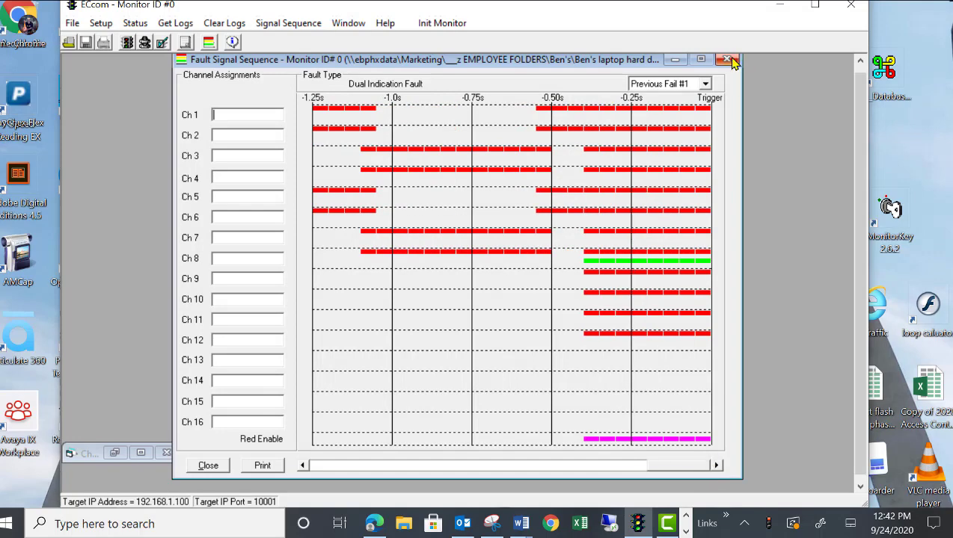
Display the opened file's signal sequences for Previous Fail #2, #3 and #5
{"action": "left_click", "coordinate": [705, 84]}
{"action": "left_click", "coordinate": [688, 109]}
{"action": "left_click", "coordinate": [705, 84]}
{"action": "left_click", "coordinate": [694, 118]}
{"action": "left_click", "coordinate": [705, 85]}
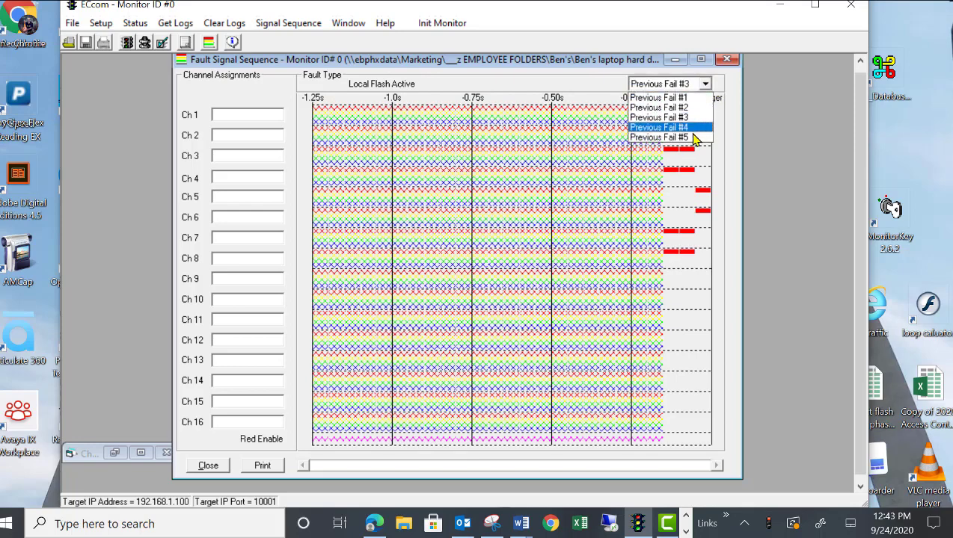
{"action": "left_click", "coordinate": [691, 141]}
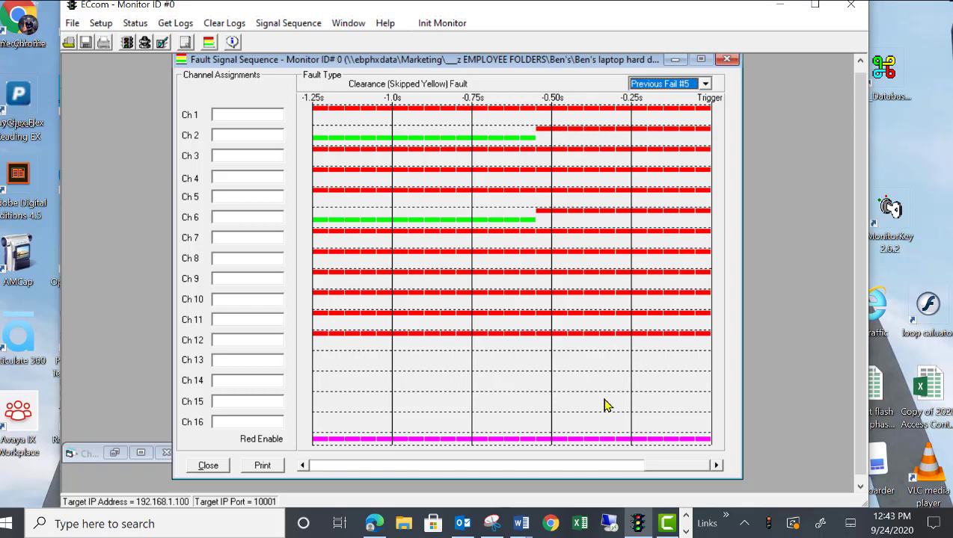
Examine the Previous Fail #5 sequence back to about -18 s, return to its trigger point and minimize the sequence window
{"action": "left_click", "coordinate": [303, 467]}
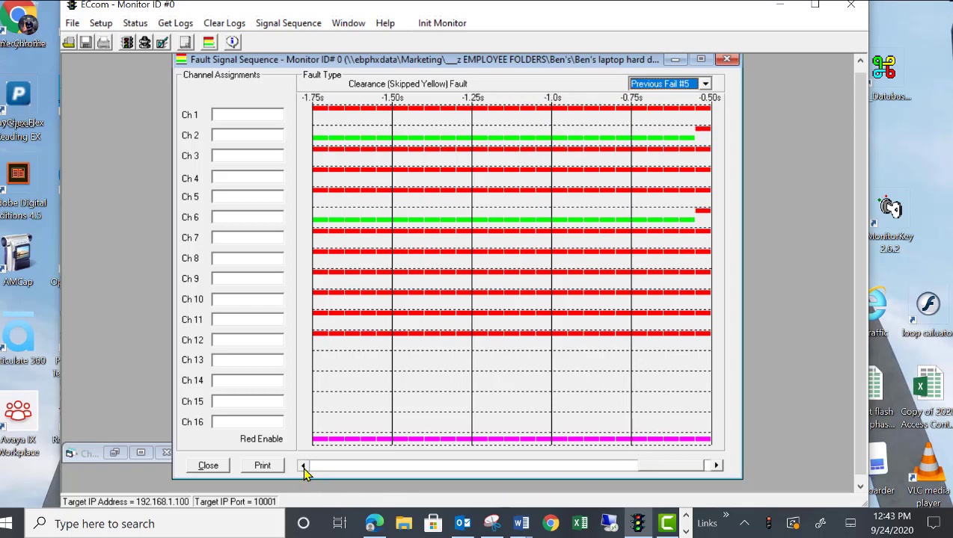
{"action": "left_click_drag", "start_coordinate": [303, 467], "coordinate": [303, 467]}
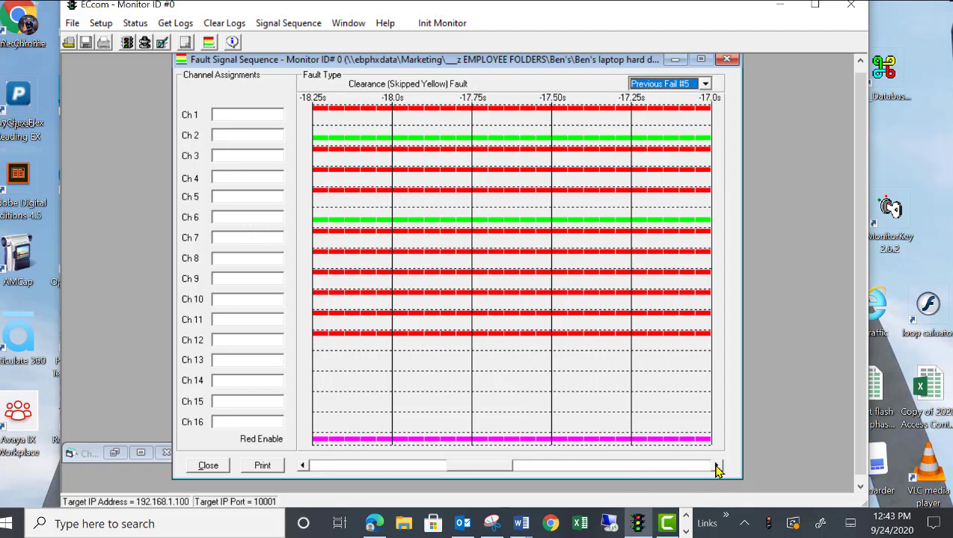
{"action": "left_click_drag", "start_coordinate": [716, 468], "coordinate": [715, 468]}
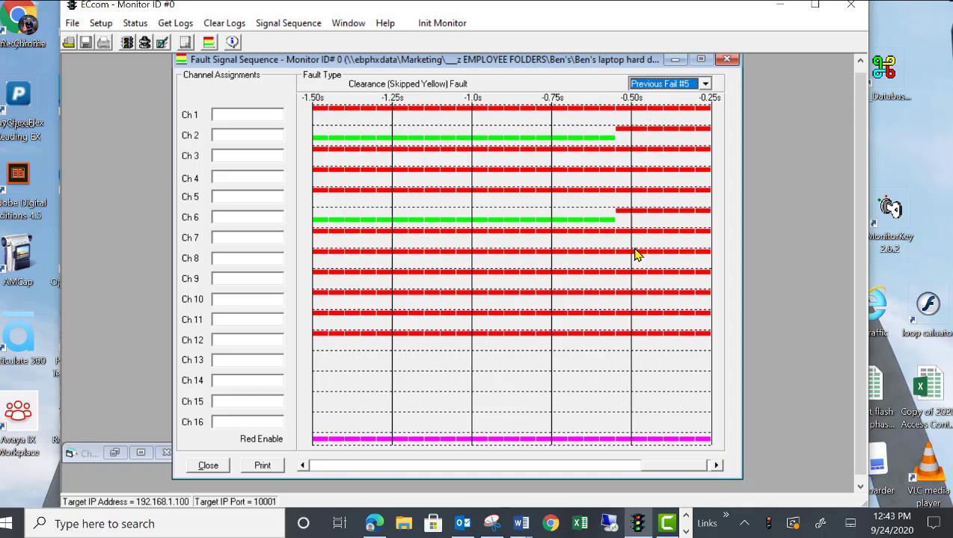
{"action": "left_click", "coordinate": [715, 465]}
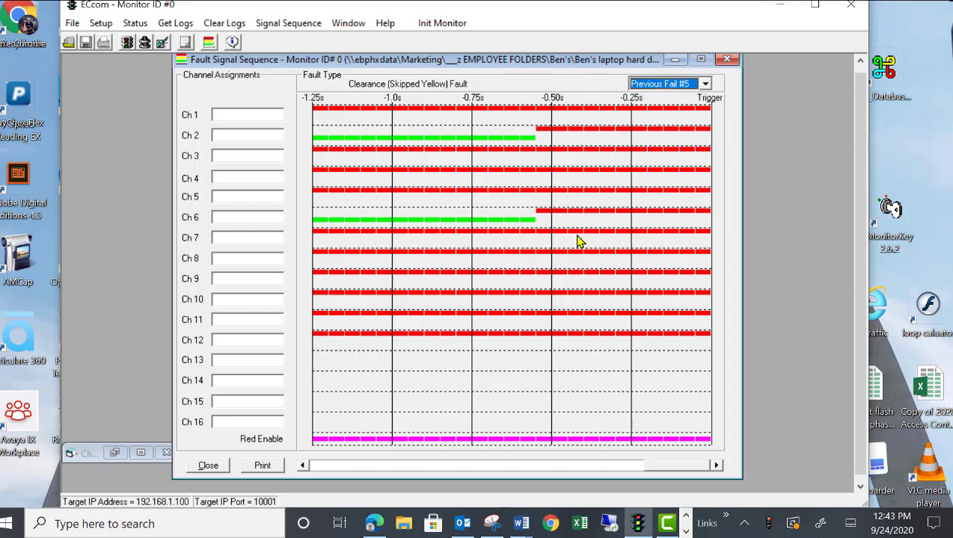
{"action": "key", "text": "F10"}
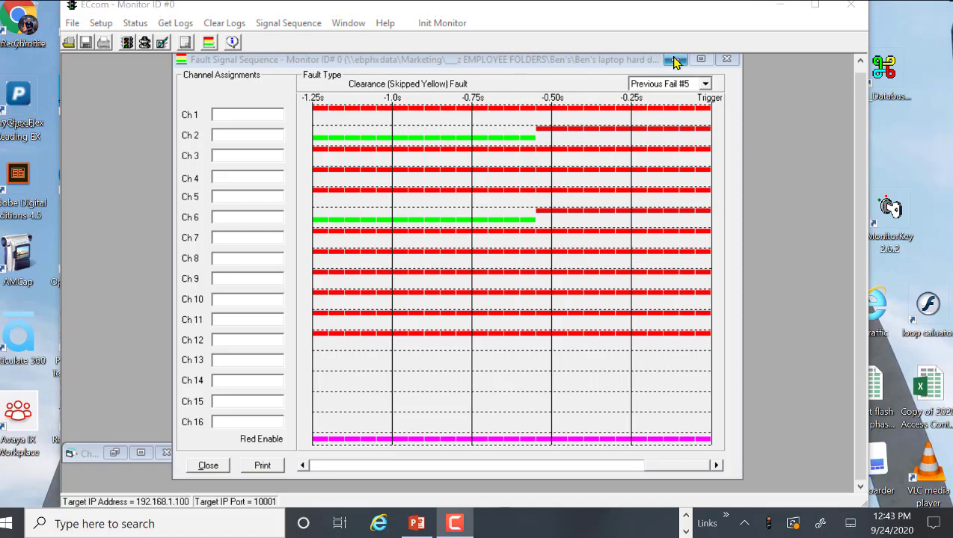
{"action": "left_click", "coordinate": [675, 64]}
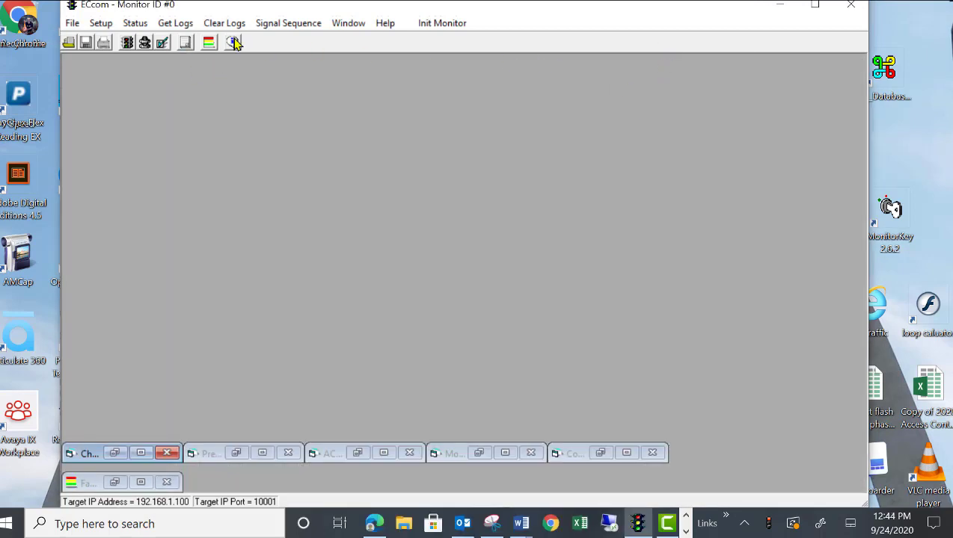
View the connected monitor's model and firmware information and dismiss it
{"action": "left_click", "coordinate": [232, 45]}
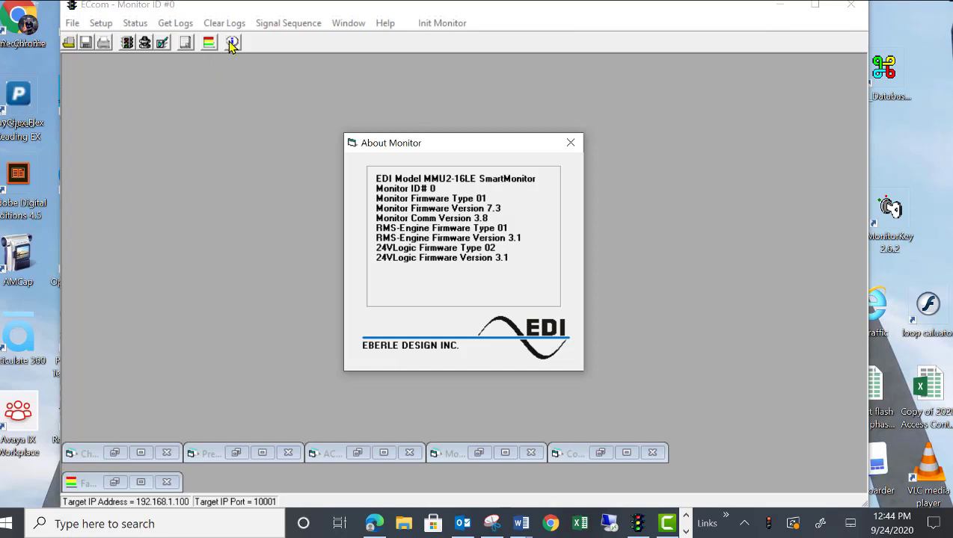
{"action": "left_click", "coordinate": [571, 143]}
Review the available status, log retrieval, log clearing, signal sequence, window and help commands, and check the About Monitor details again
{"action": "left_click", "coordinate": [135, 26]}
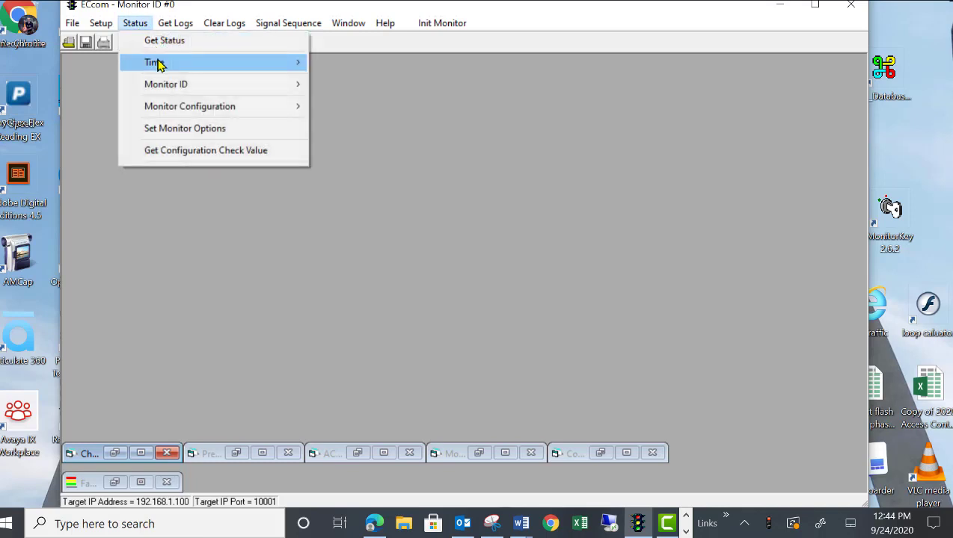
{"action": "mouse_move", "coordinate": [158, 66]}
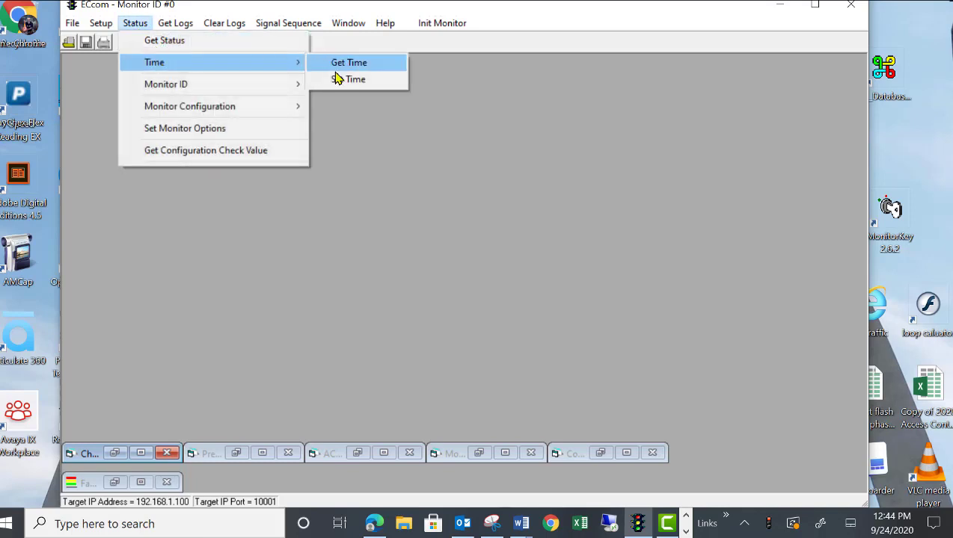
{"action": "mouse_move", "coordinate": [176, 25]}
{"action": "mouse_move", "coordinate": [135, 23]}
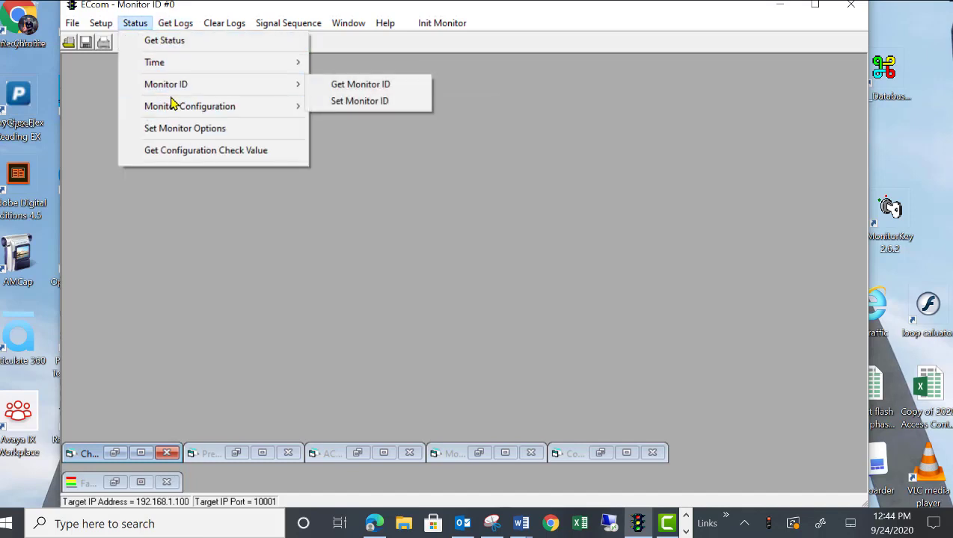
{"action": "mouse_move", "coordinate": [177, 112]}
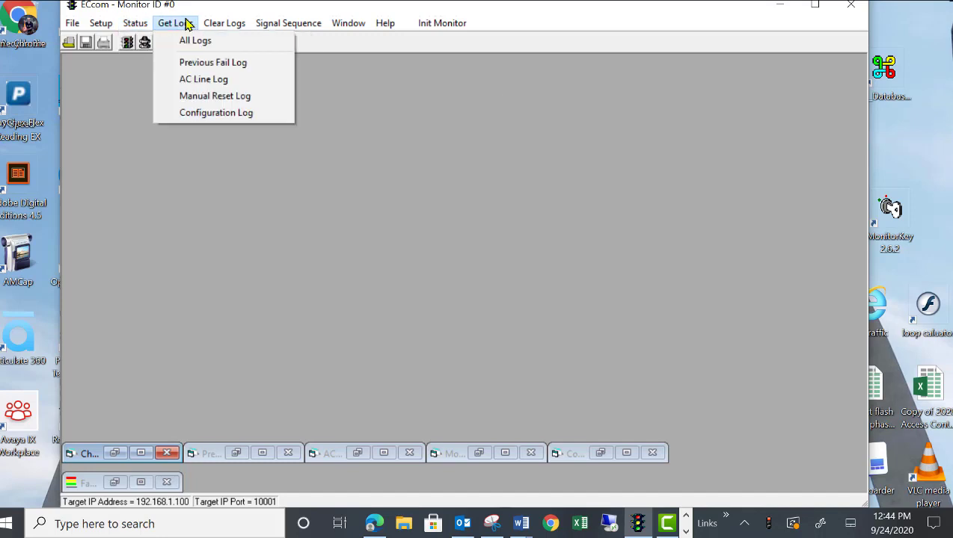
{"action": "mouse_move", "coordinate": [219, 26]}
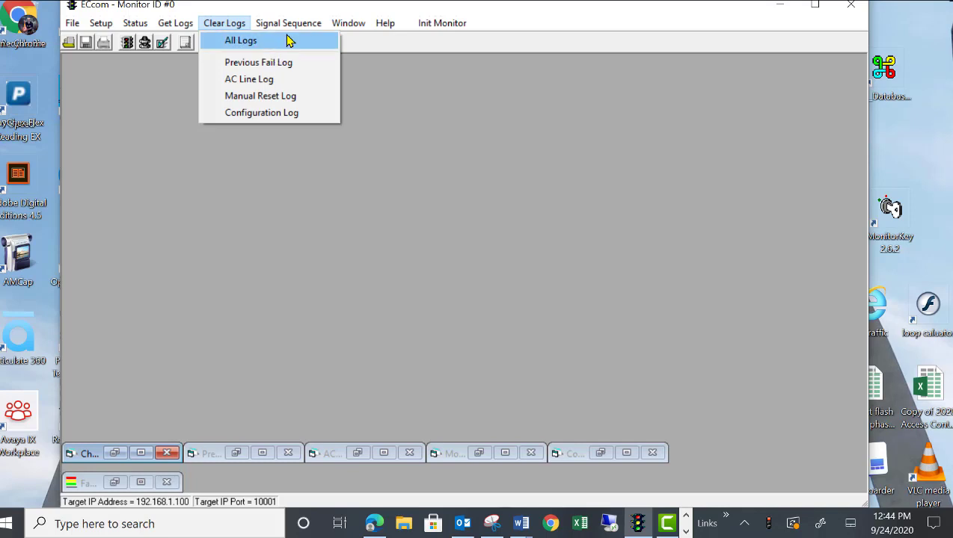
{"action": "mouse_move", "coordinate": [298, 28]}
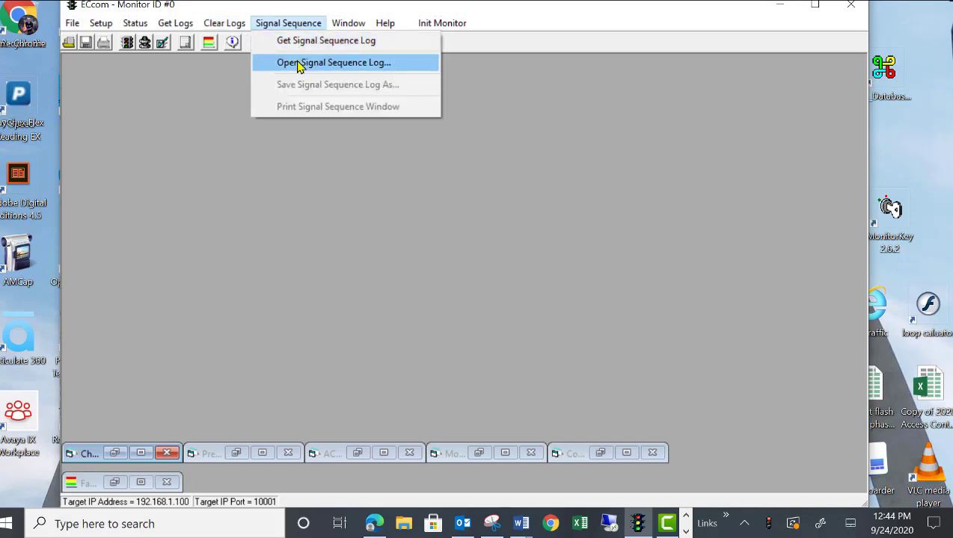
{"action": "mouse_move", "coordinate": [353, 27]}
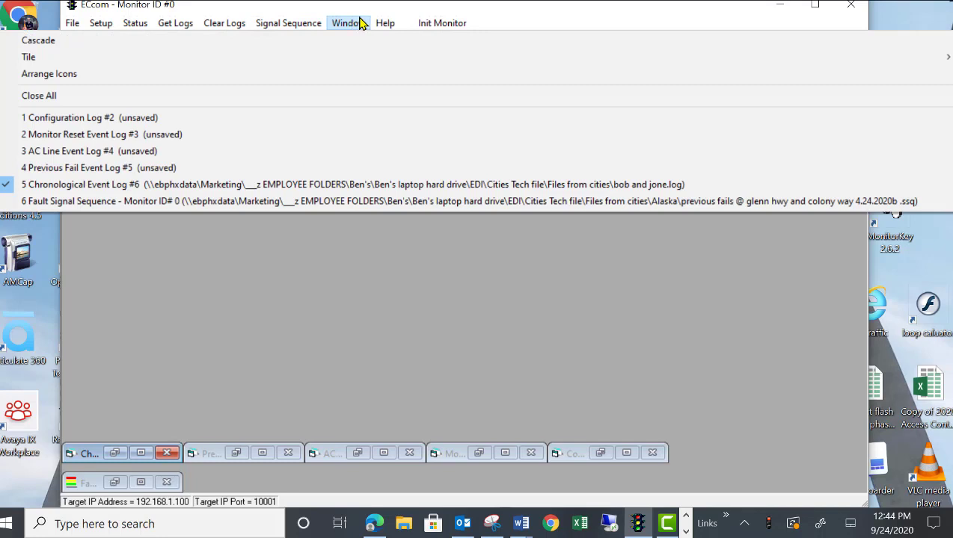
{"action": "mouse_move", "coordinate": [386, 28]}
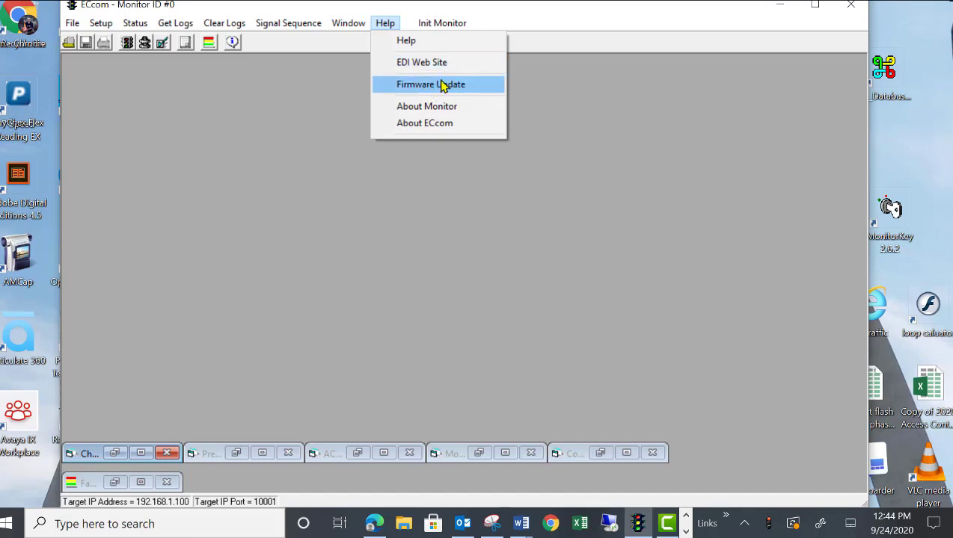
{"action": "left_click", "coordinate": [428, 107]}
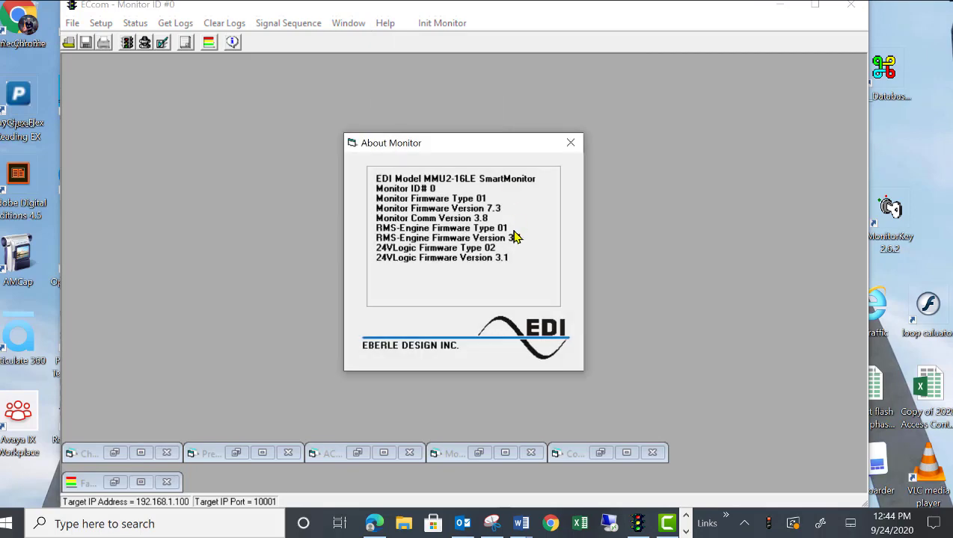
{"action": "left_click", "coordinate": [570, 142]}
View the ECcom version information, dismiss it and exit ECcom
{"action": "left_click", "coordinate": [351, 24]}
{"action": "left_click", "coordinate": [385, 23]}
{"action": "left_click", "coordinate": [385, 23]}
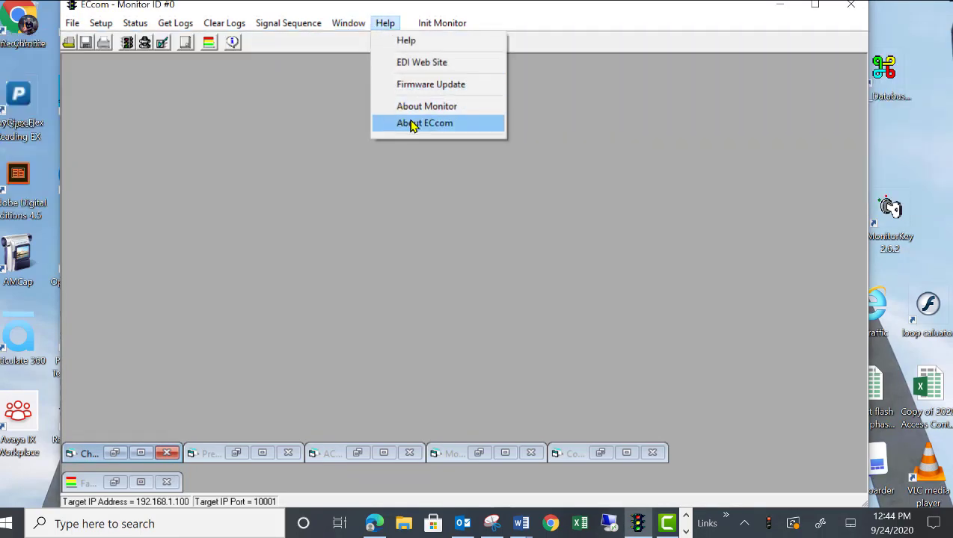
{"action": "left_click", "coordinate": [410, 124]}
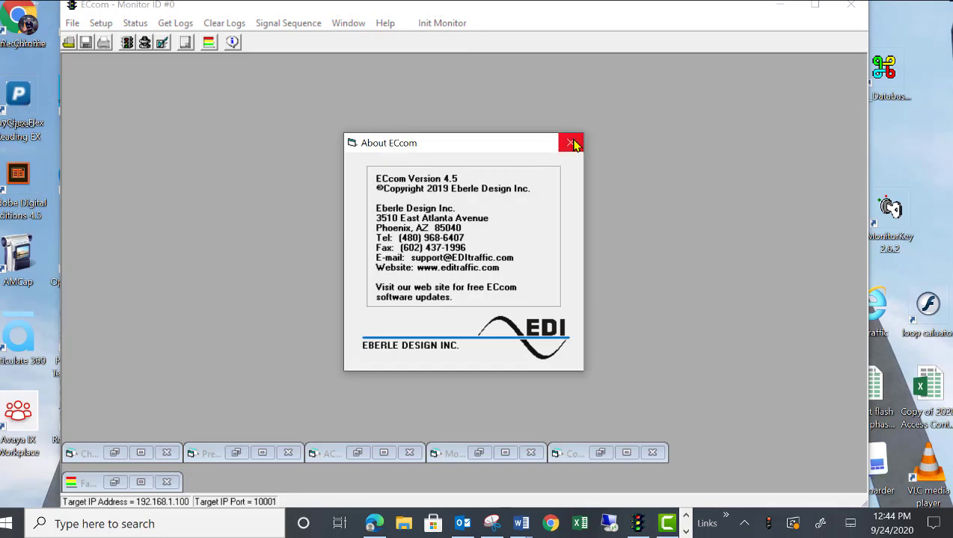
{"action": "left_click", "coordinate": [572, 143]}
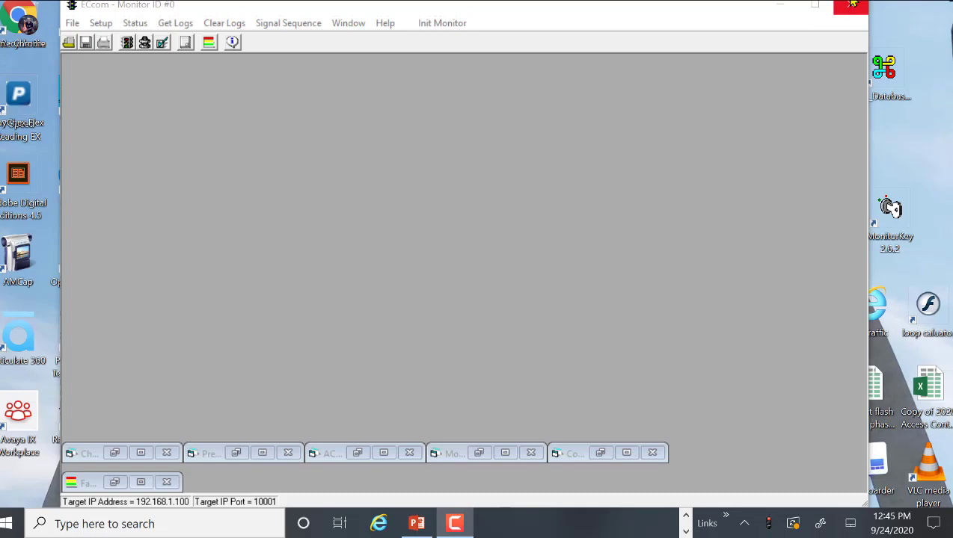
{"action": "left_click", "coordinate": [851, 5]}
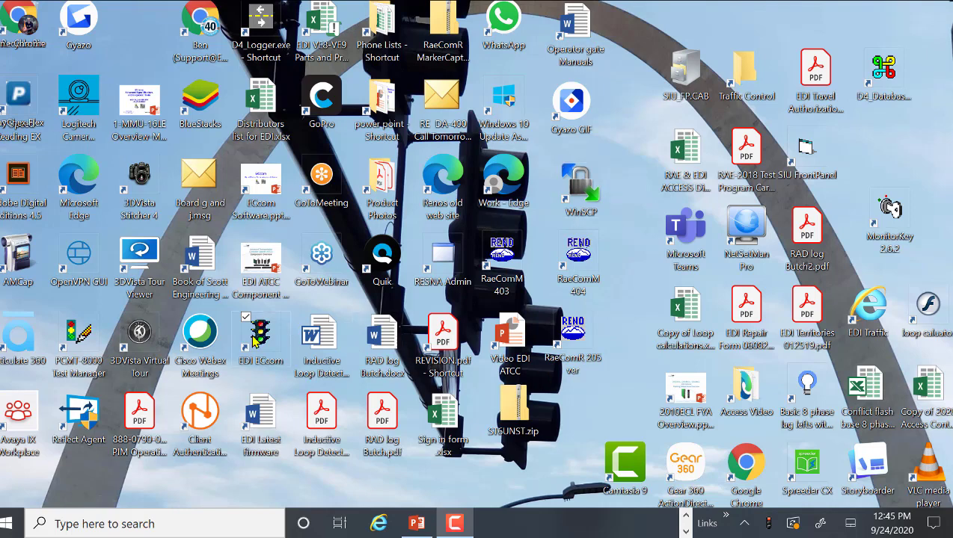
Launch EDI ECcom, switch to Windows search and open a Command Prompt
{"action": "double_click", "coordinate": [254, 341]}
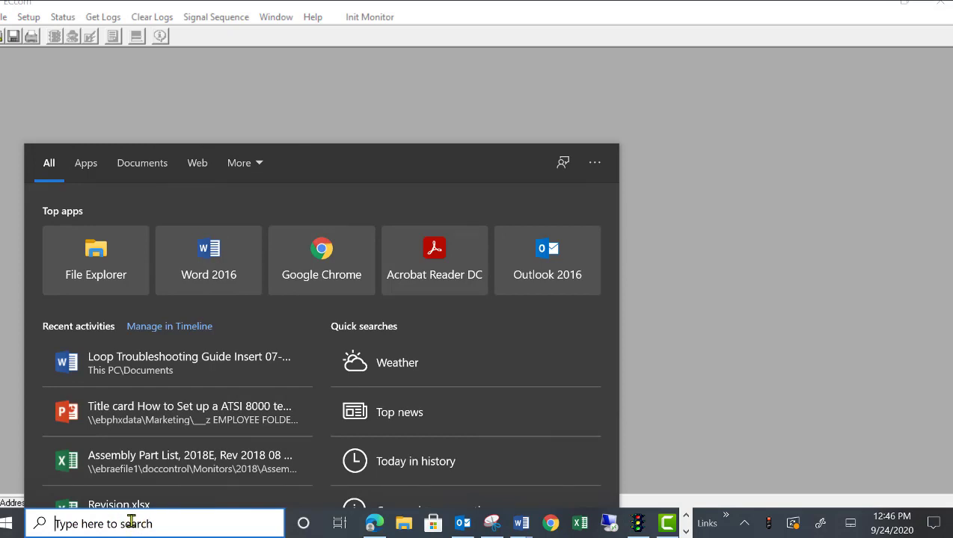
{"action": "type", "text": "cm"}
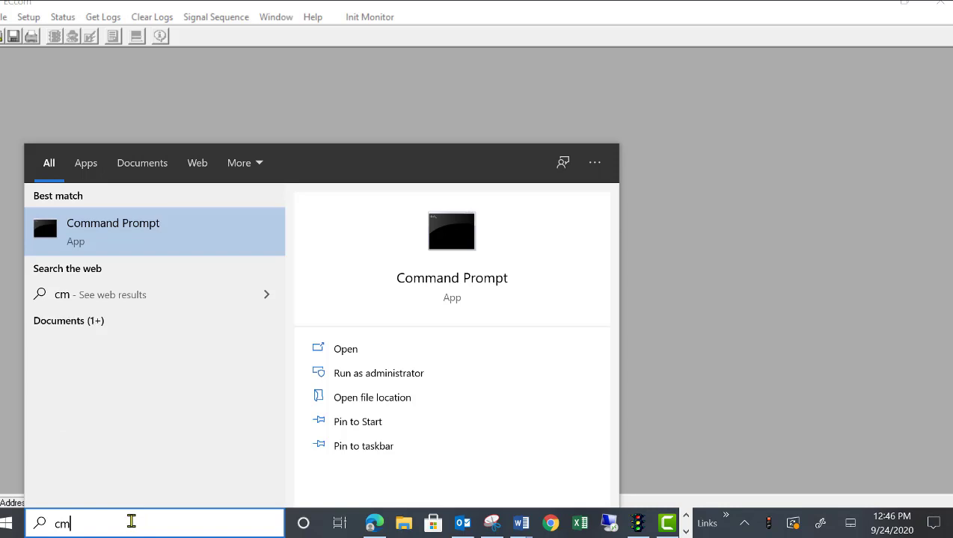
{"action": "type", "text": "d"}
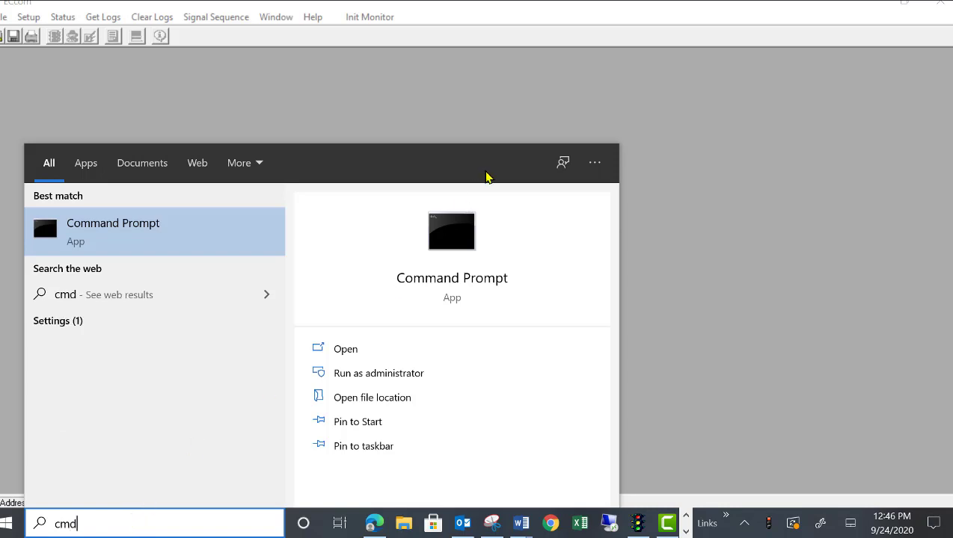
{"action": "left_click", "coordinate": [458, 249]}
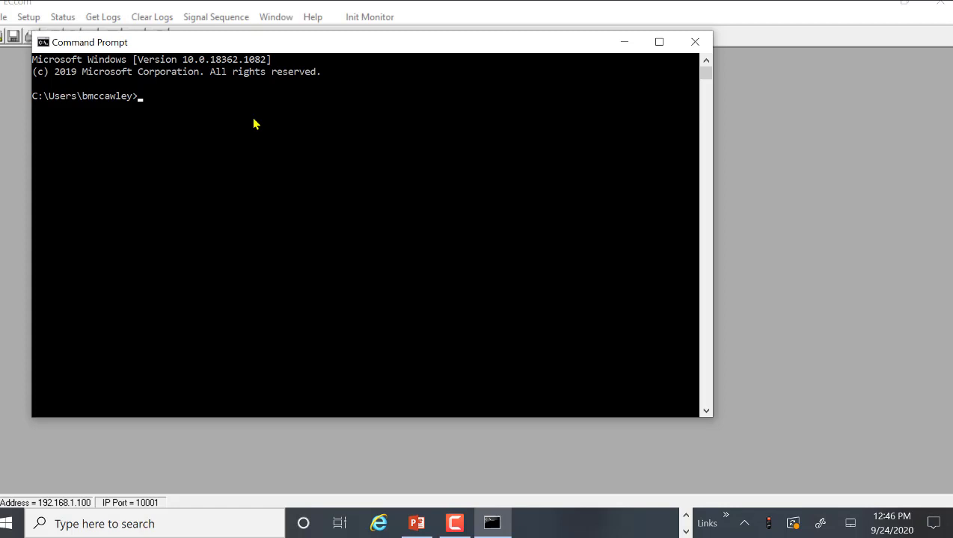
Run ipconfig in the Command Prompt and examine the IPv4 address of the Ethernet 7 adapter
{"action": "type", "text": "ipconfig"}
{"action": "key", "text": "Return"}
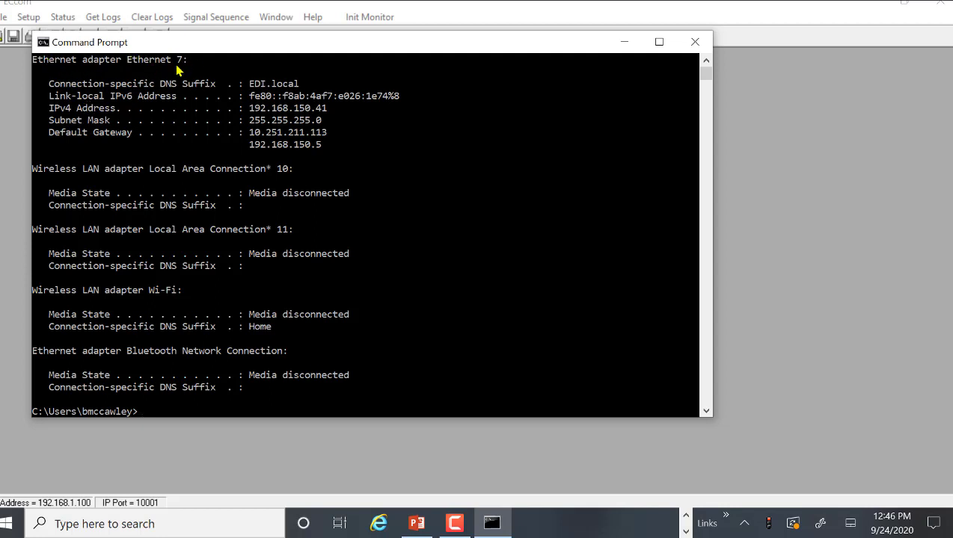
{"action": "left_click", "coordinate": [252, 108]}
{"action": "left_click_drag", "start_coordinate": [252, 109], "coordinate": [320, 114]}
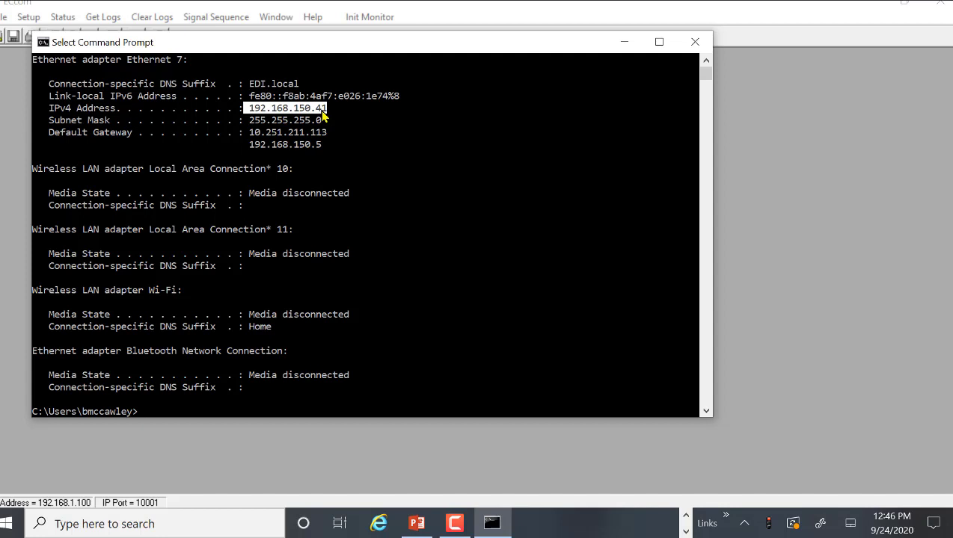
{"action": "scroll", "coordinate": [346, 138], "scroll_direction": "down", "scroll_amount": 1}
{"action": "scroll", "coordinate": [346, 139], "scroll_direction": "up", "scroll_amount": 1}
Ping the monitor at 192.168.1.100 to check whether the computer can reach it
{"action": "left_click", "coordinate": [153, 411]}
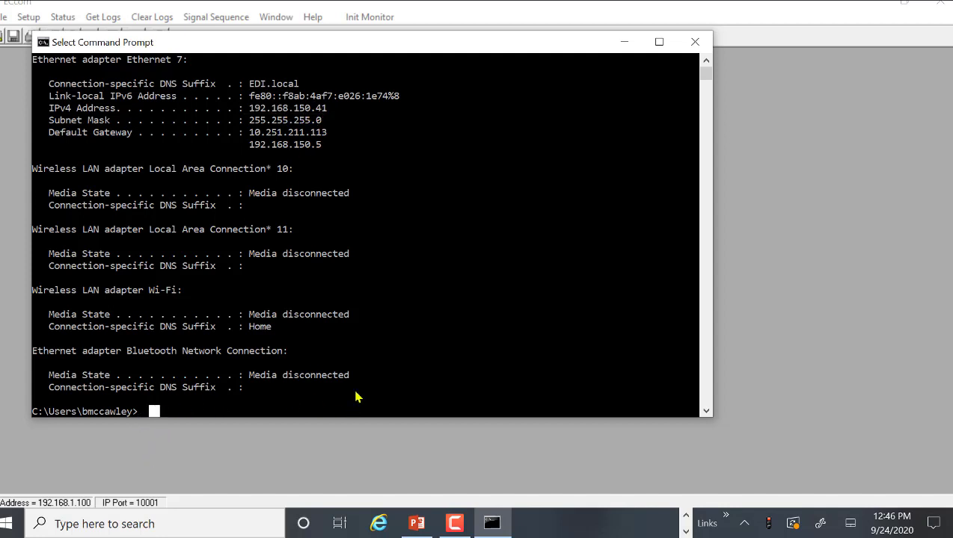
{"action": "type", "text": "ping"}
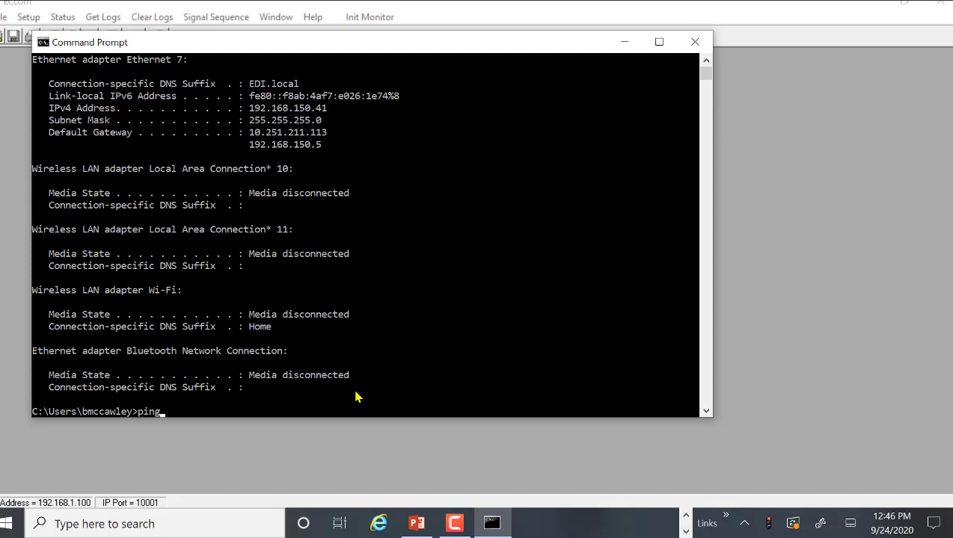
{"action": "type", "text": " 192.168.1.100"}
{"action": "key", "text": "Return"}
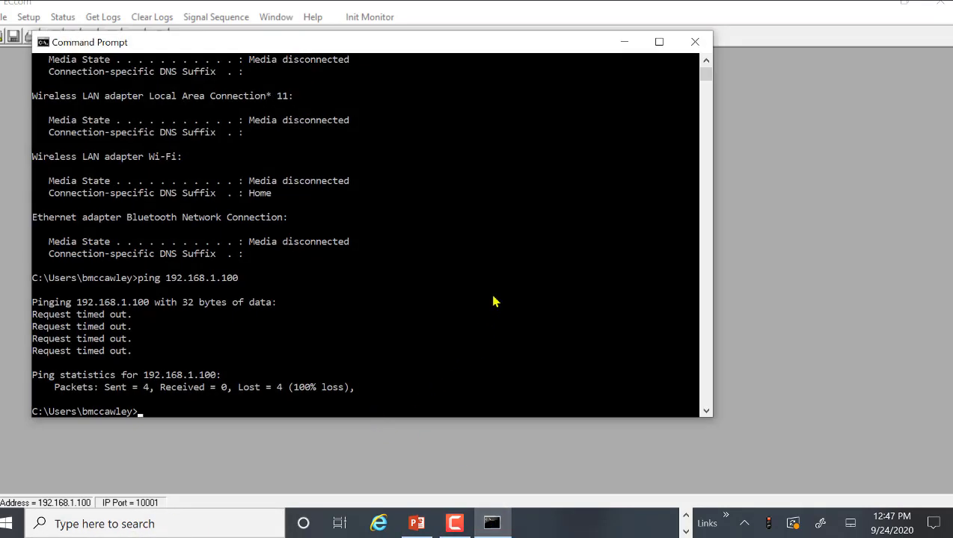
Run ipconfig again to check the Ethernet adapter's address and repeat the ping to 192.168.1.100
{"action": "type", "text": "ipconfig"}
{"action": "key", "text": "Return"}
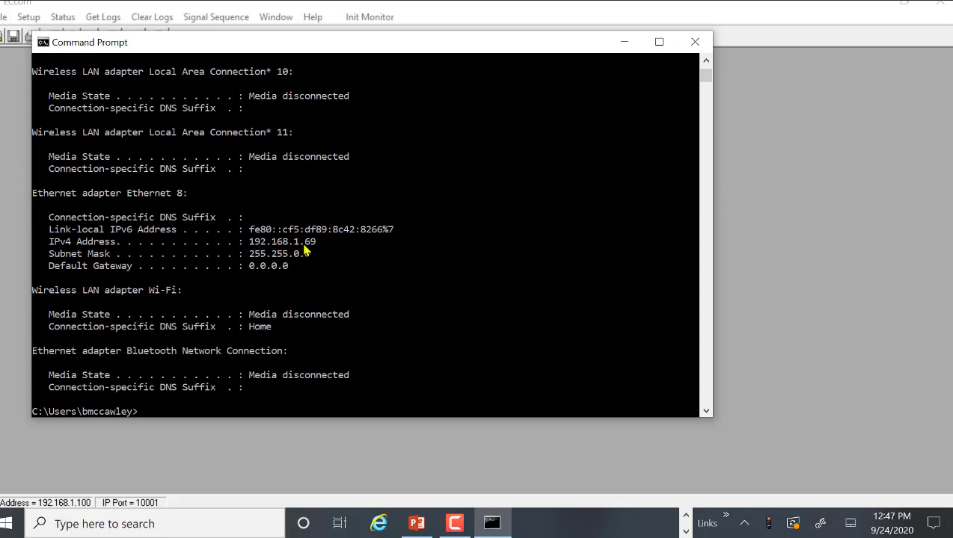
{"action": "type", "text": "ping 192.168.1.100"}
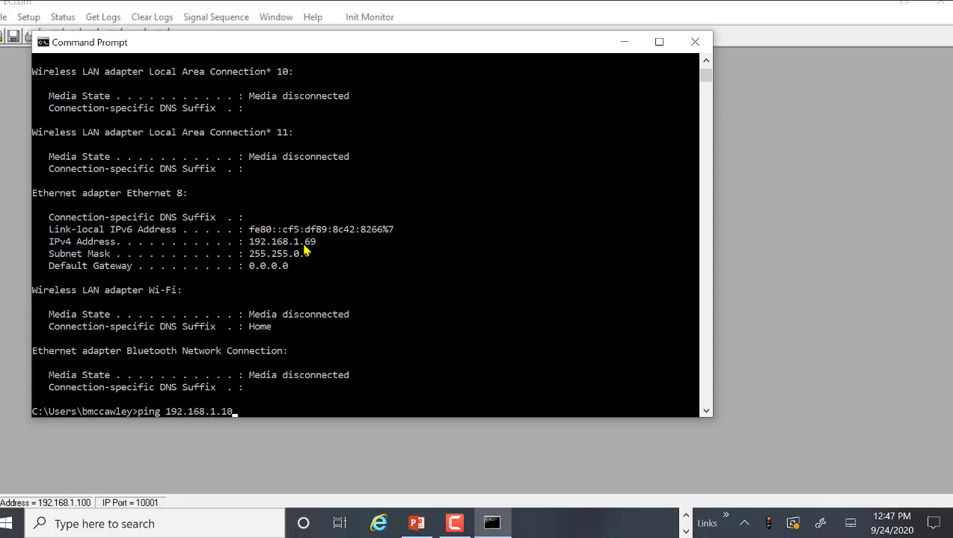
{"action": "key", "text": "Return"}
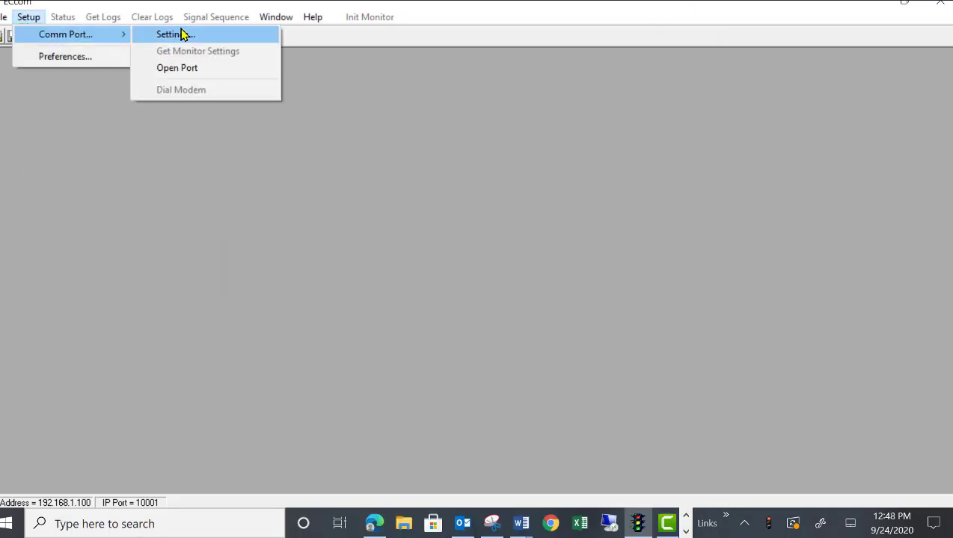
Switch to ECcom's communication port settings, search the LAN for EDI devices and select the monitor at 192.168.1.100
{"action": "left_click", "coordinate": [184, 35]}
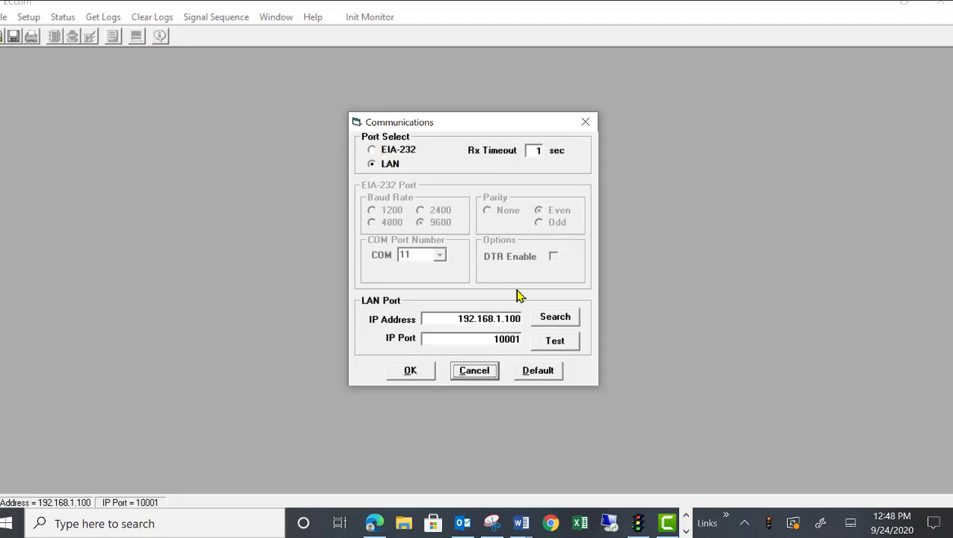
{"action": "left_click", "coordinate": [550, 320]}
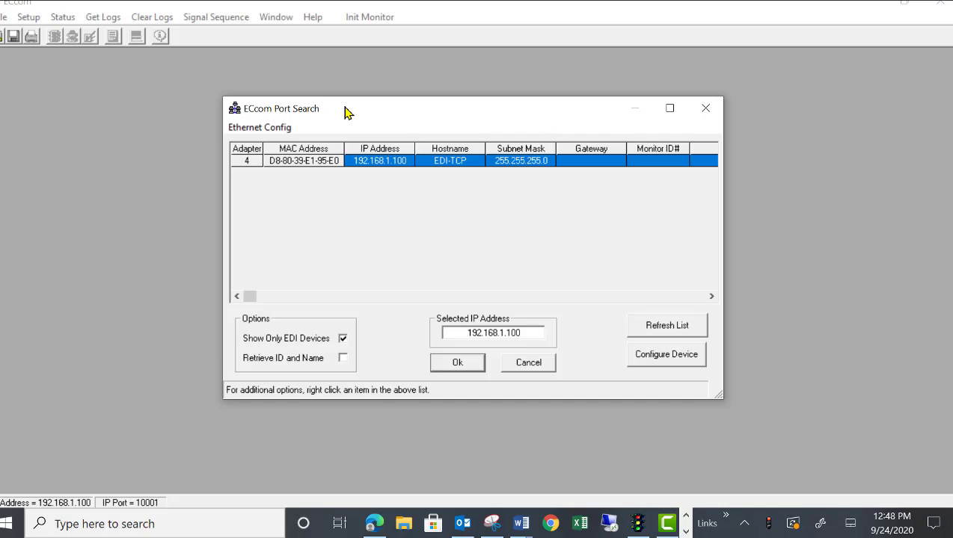
{"action": "double_click", "coordinate": [365, 163]}
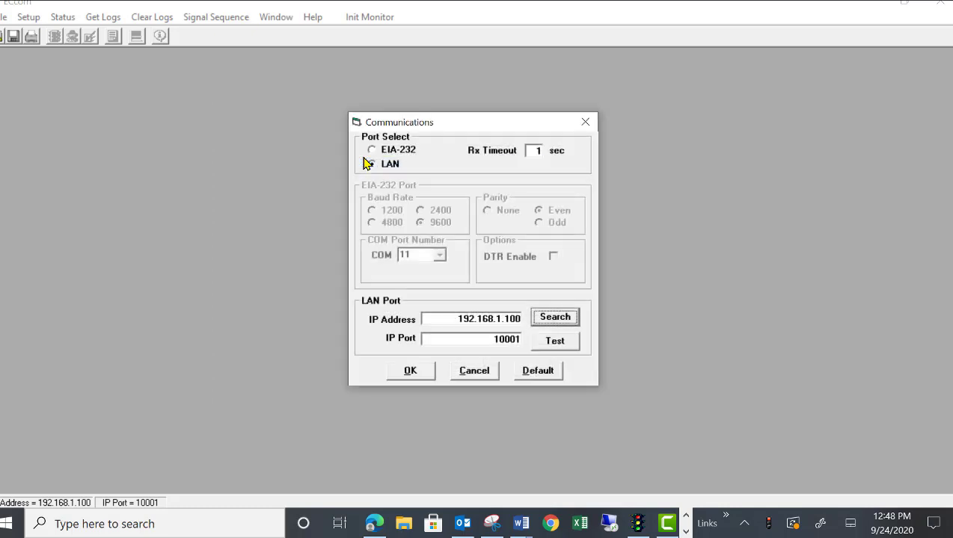
Search the LAN again, open the EDI-TCP device's configuration and apply its network settings as they are
{"action": "left_click", "coordinate": [555, 317]}
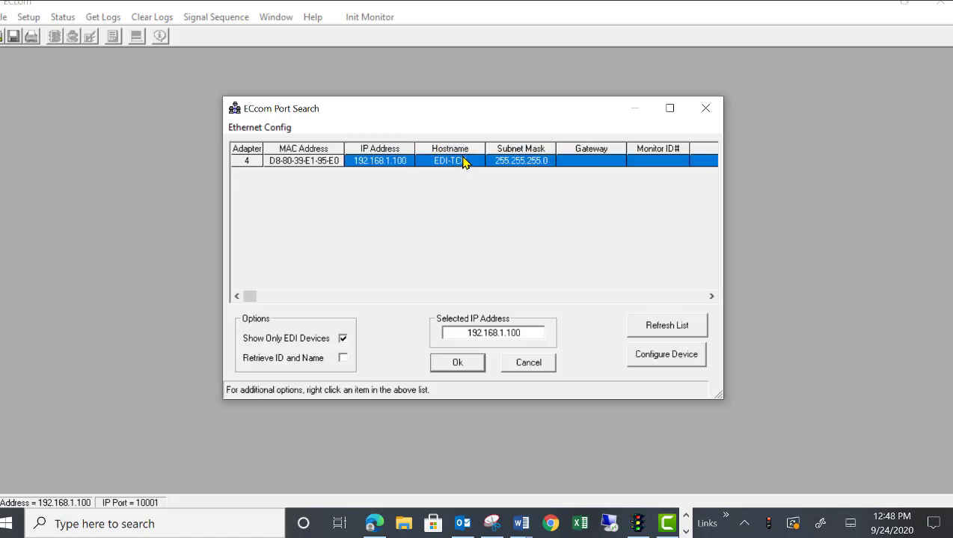
{"action": "left_click", "coordinate": [658, 359]}
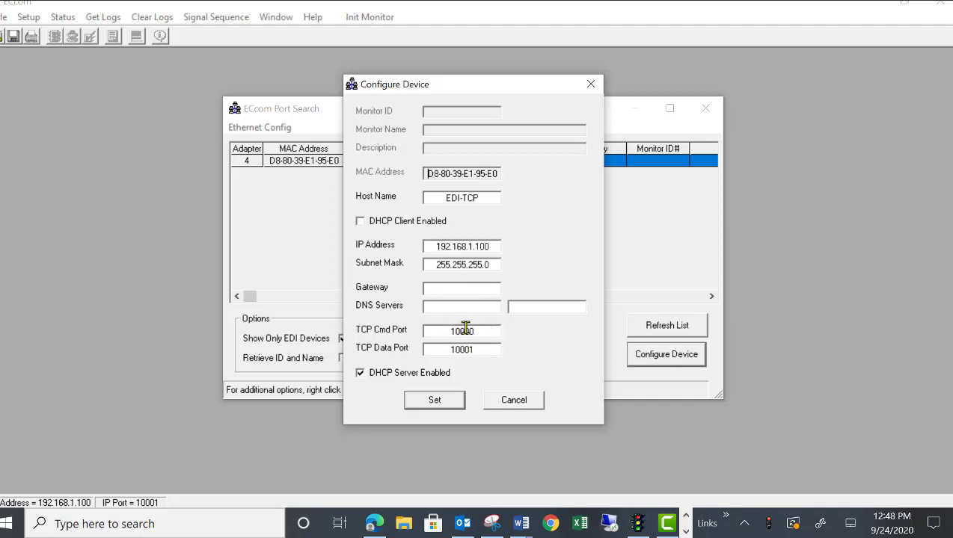
{"action": "left_click", "coordinate": [447, 402]}
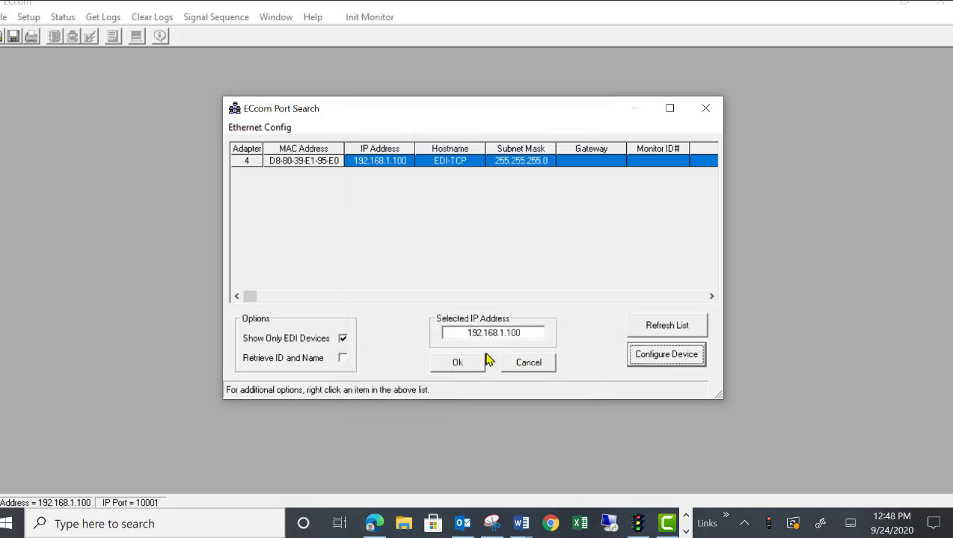
Accept 192.168.1.100 as the LAN port address, test the monitor connection and dismiss the About Monitor information
{"action": "left_click", "coordinate": [468, 329]}
{"action": "left_click", "coordinate": [458, 363]}
{"action": "left_click", "coordinate": [555, 342]}
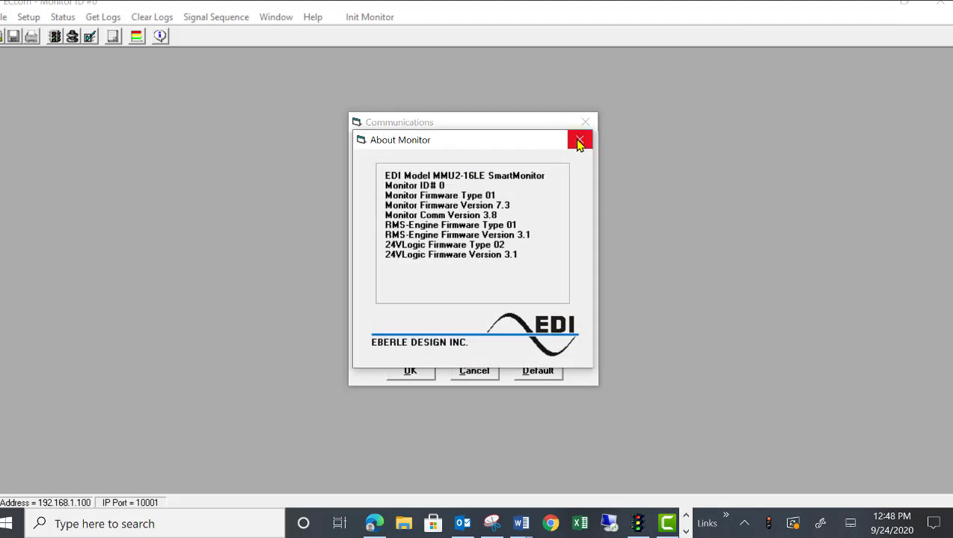
{"action": "left_click", "coordinate": [580, 140]}
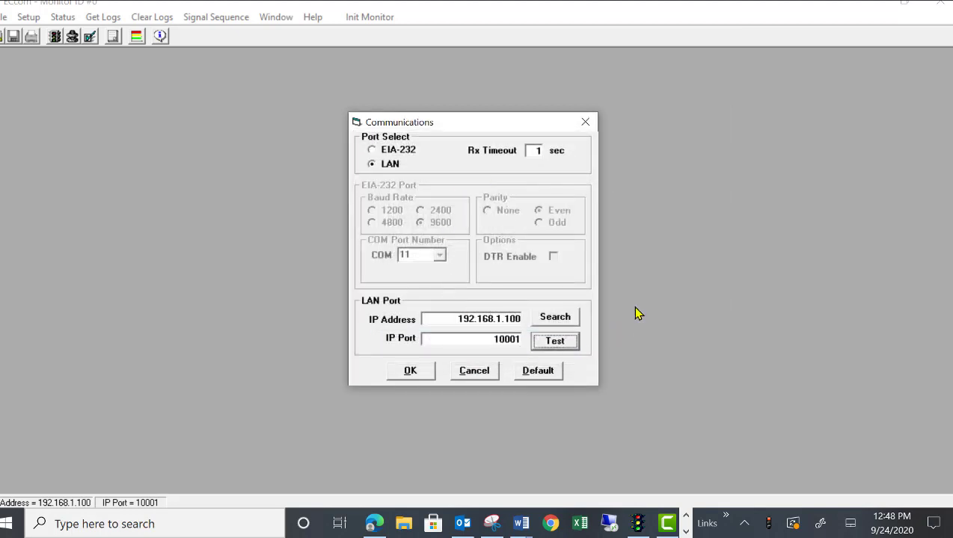